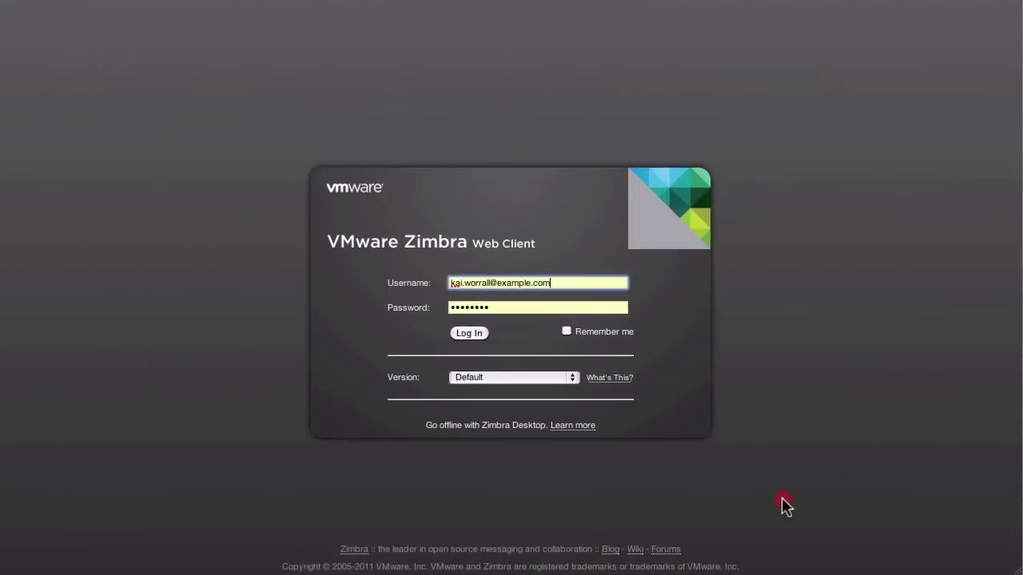
Step: Sign in and scroll down the Inbox until 150+ conversations are loaded, previewing one message's summary
left_click(471, 333)
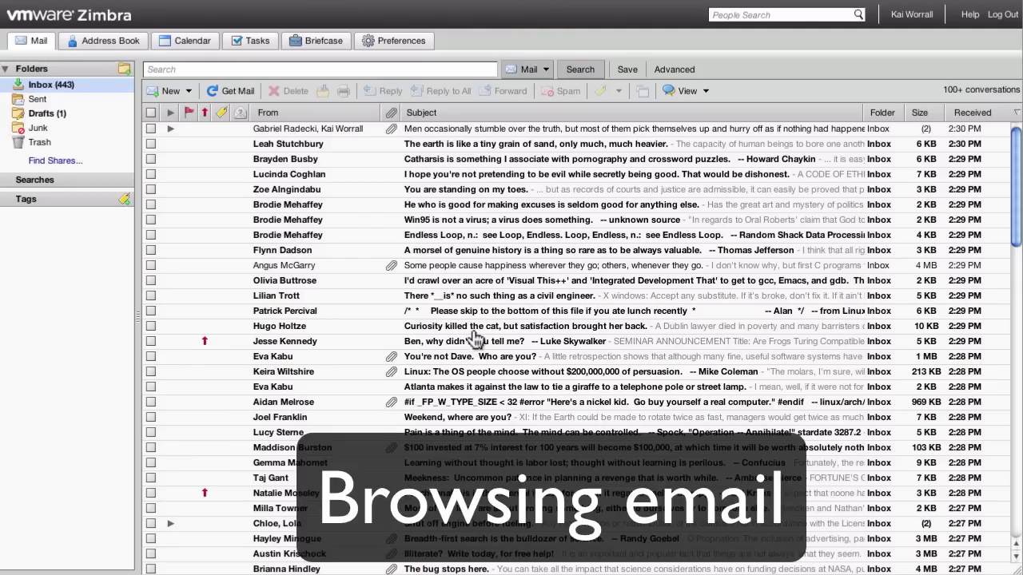
scroll(424, 190, "down", 6)
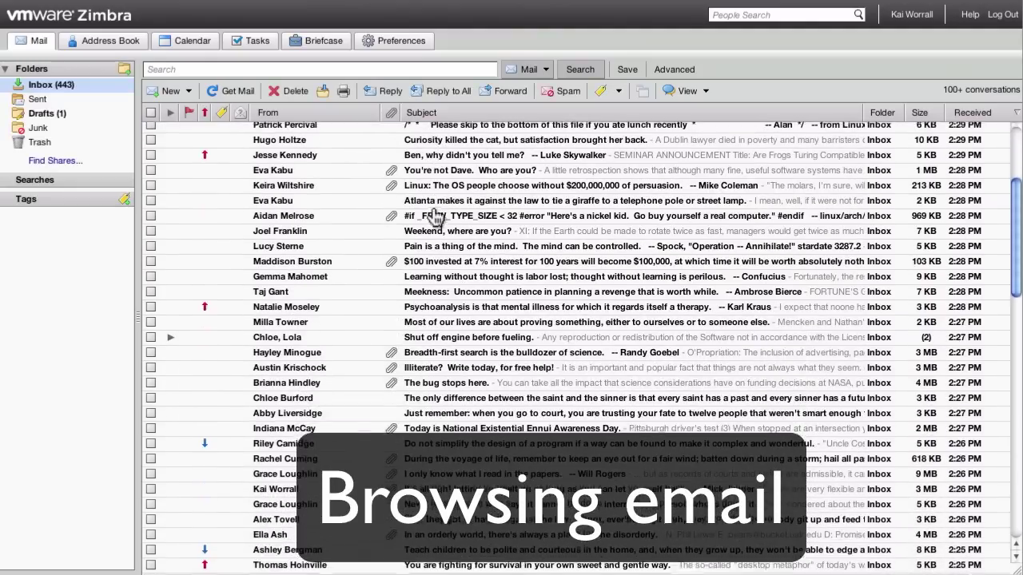
scroll(429, 214, "down", 4)
scroll(430, 288, "down", 3)
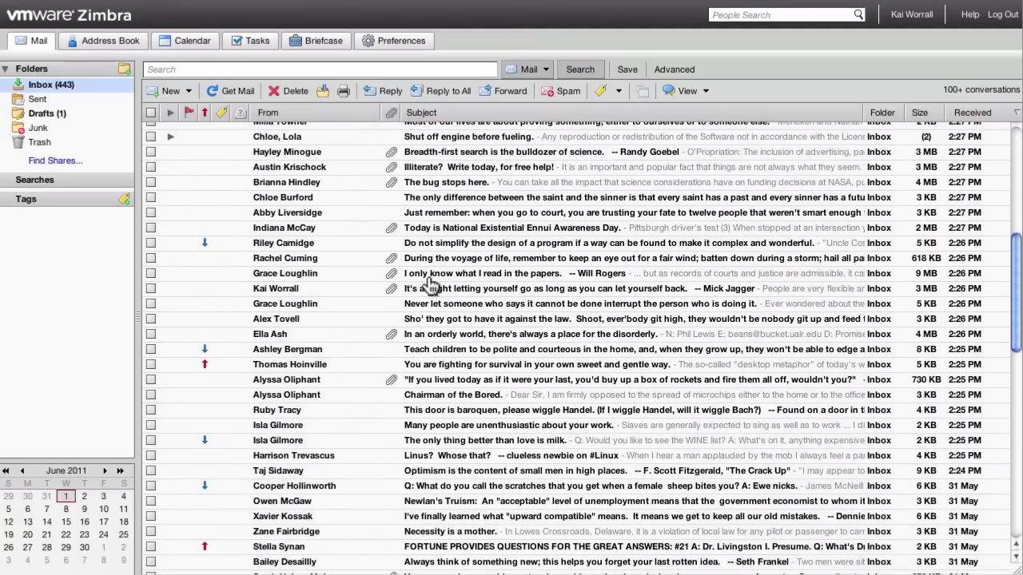
scroll(429, 284, "down", 3)
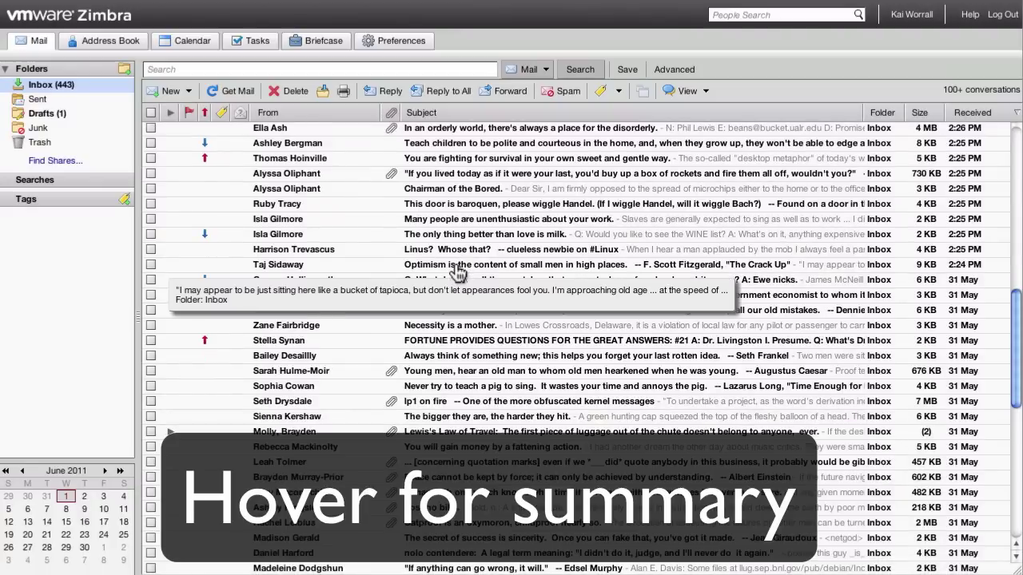
mouse_move(508, 349)
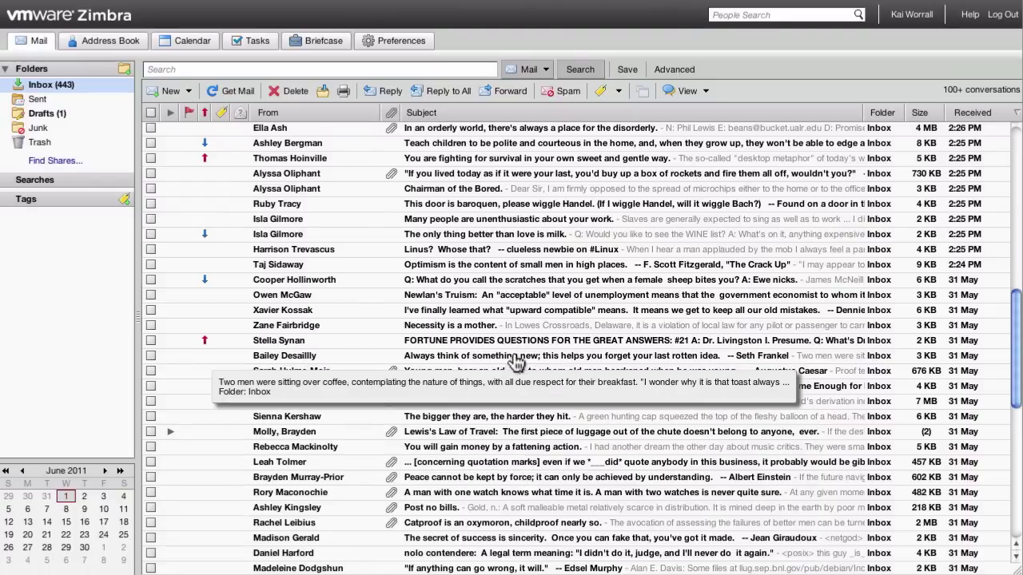
scroll(551, 359, "down", 4)
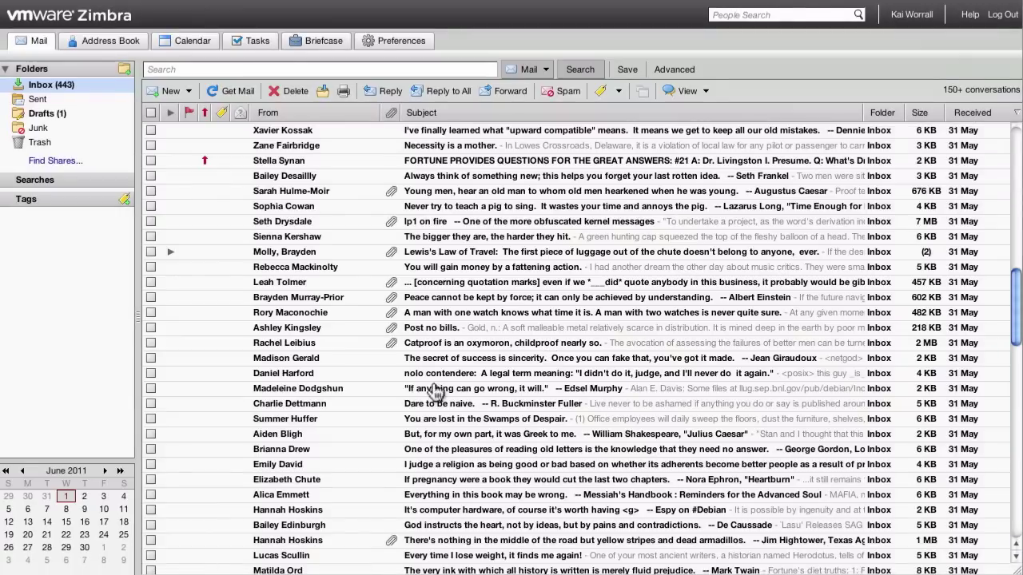
Step: Open the 'If anything can go wrong' message and step forward and back through neighbouring messages
double_click(428, 392)
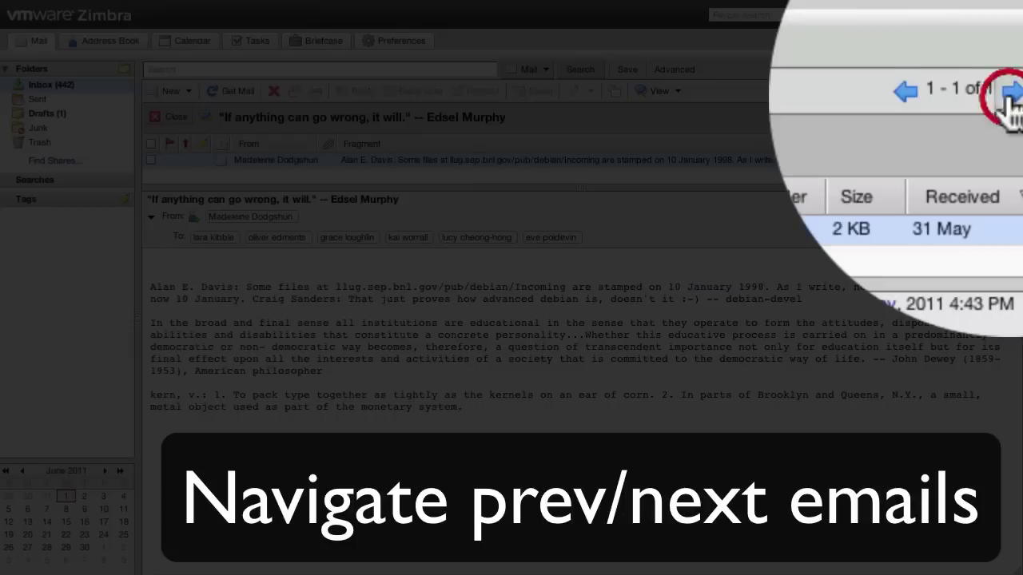
left_click(1011, 90)
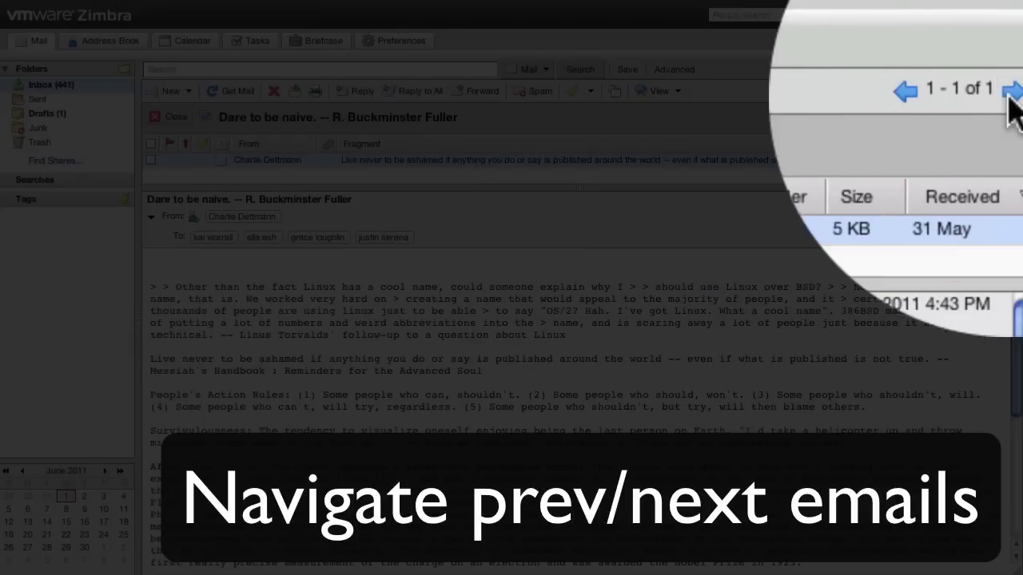
left_click(1011, 90)
left_click(1011, 90)
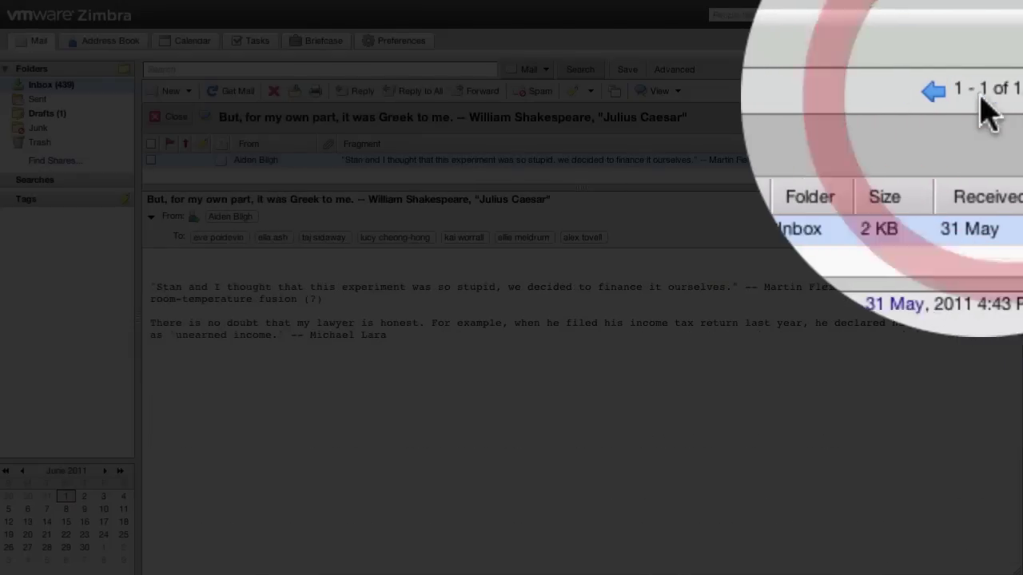
left_click(957, 90)
left_click(957, 91)
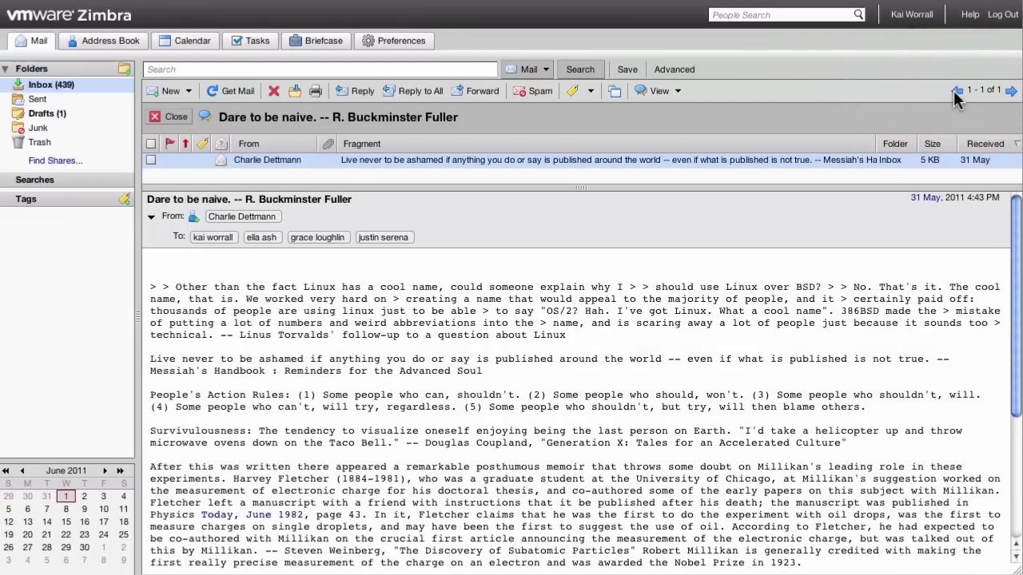
left_click(957, 92)
left_click(1011, 92)
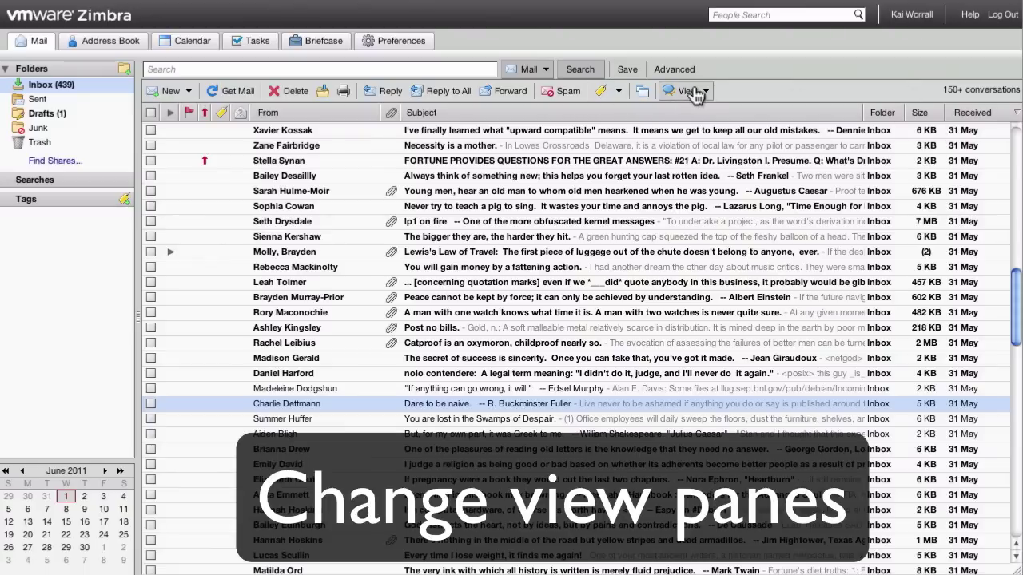
Step: Put the reading pane at the bottom and read 'Necessity is a mother' and 'FORTUNE PROVIDES QUESTIONS'
left_click(688, 91)
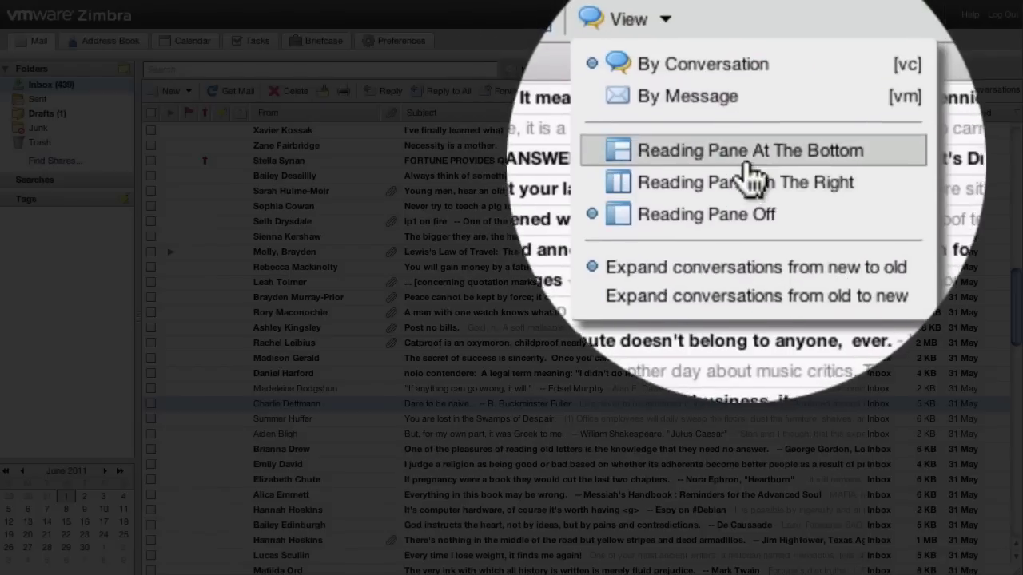
left_click(751, 160)
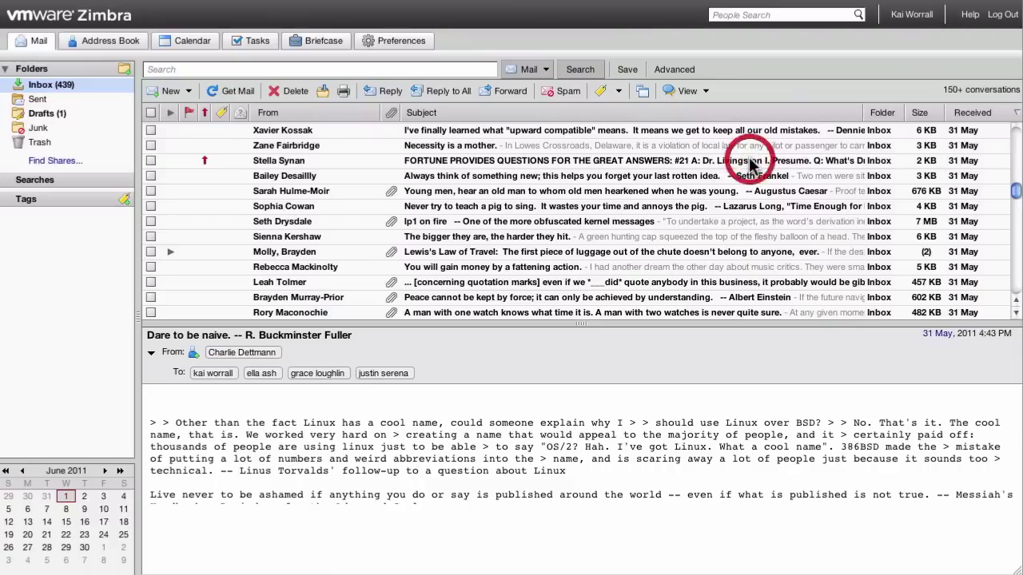
left_click(493, 147)
left_click(491, 161)
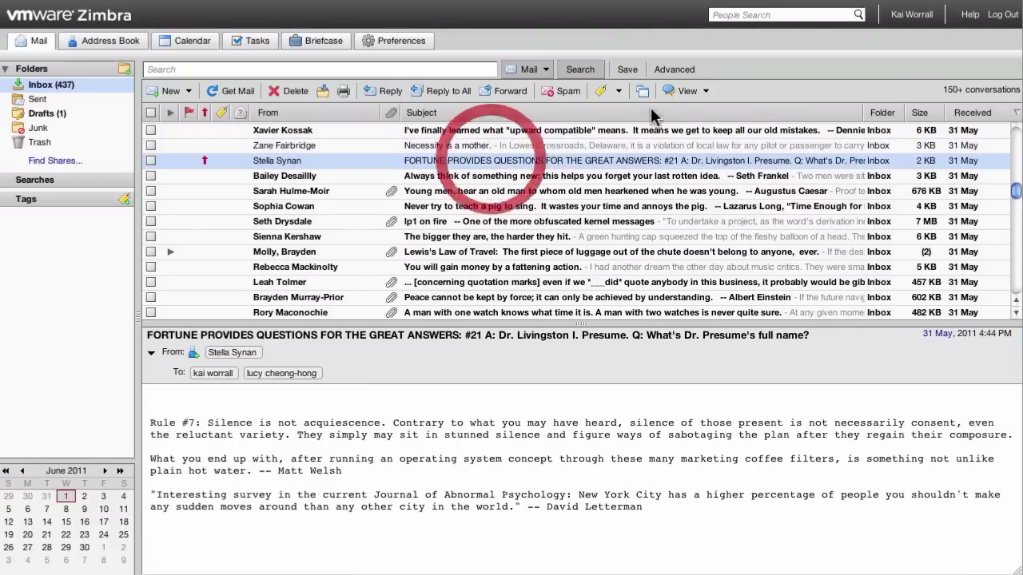
Step: Move the reading pane to the right, read two more messages, then turn the pane off
left_click(689, 91)
left_click(679, 174)
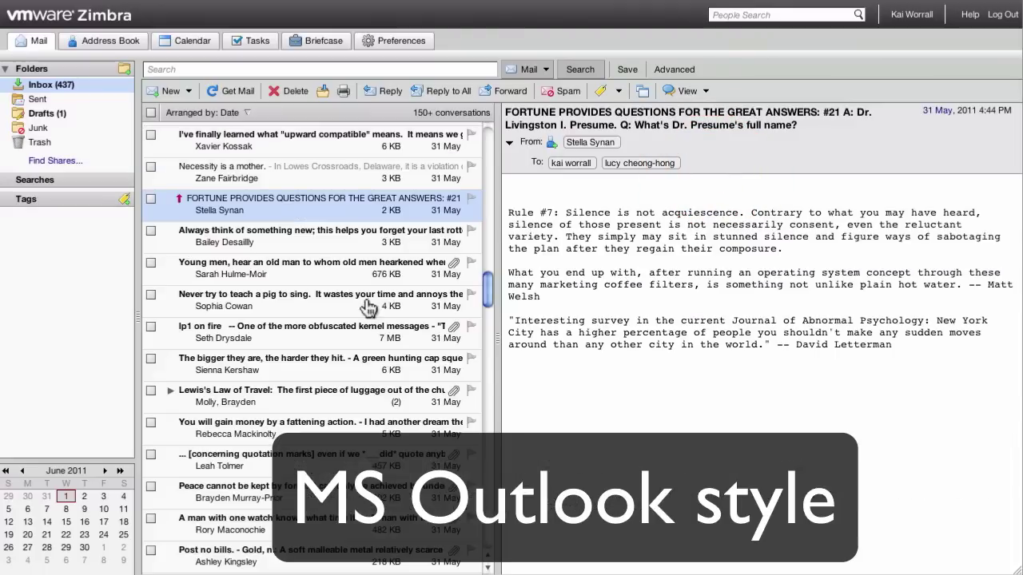
left_click(355, 242)
left_click(354, 266)
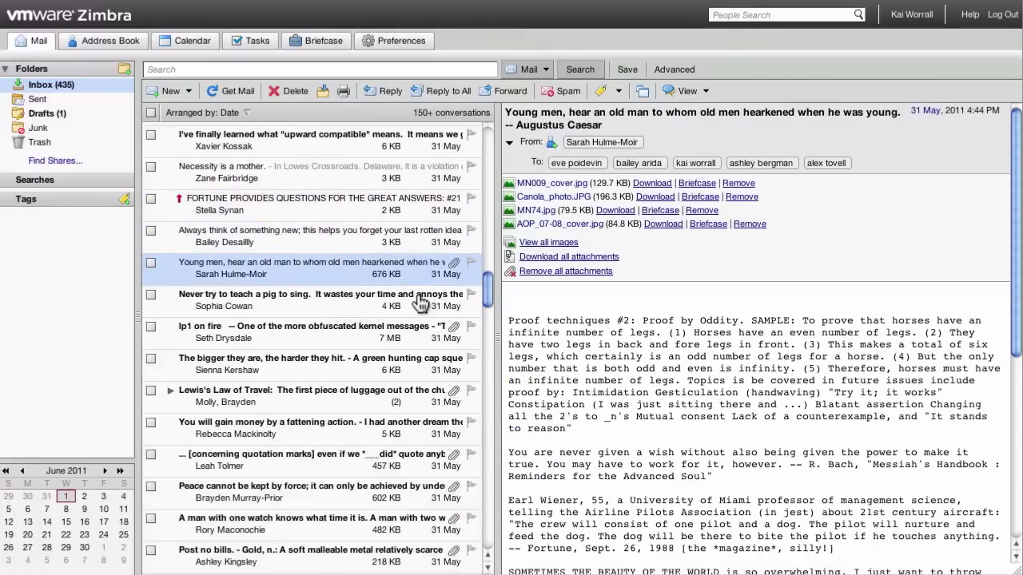
left_click(686, 91)
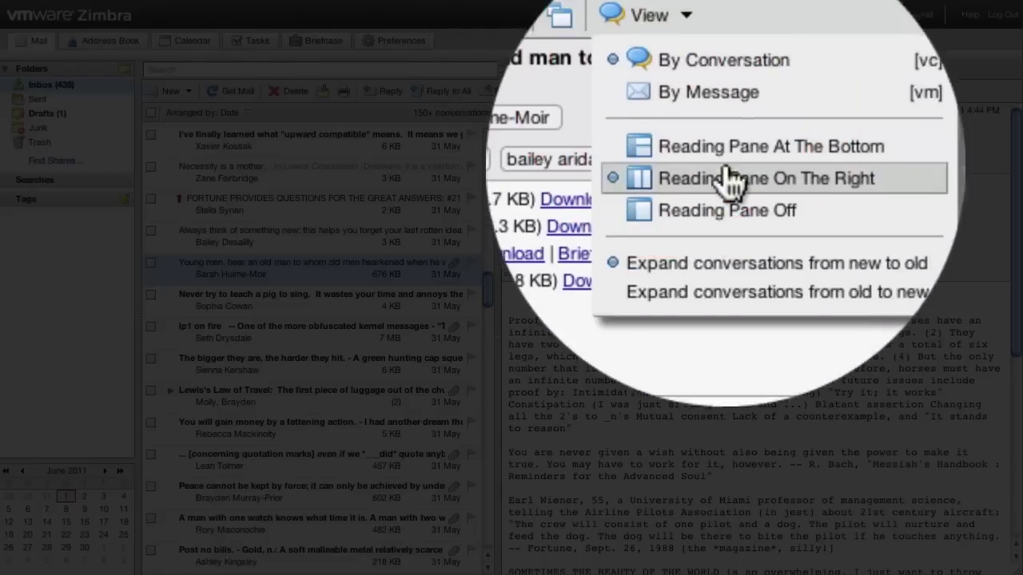
left_click(719, 192)
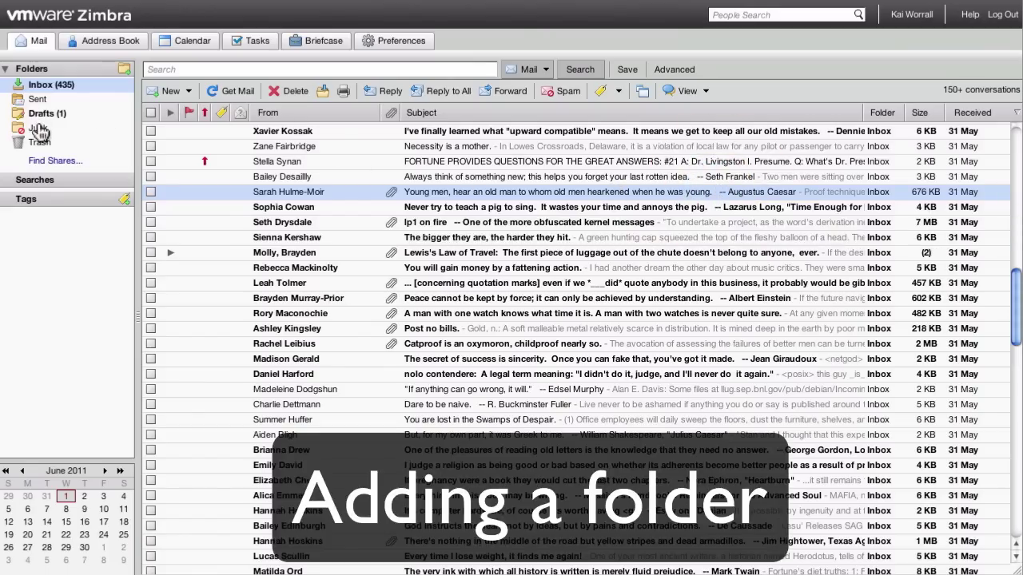
Step: Create a red top-level folder named Important from the Inbox's context menu
right_click(48, 88)
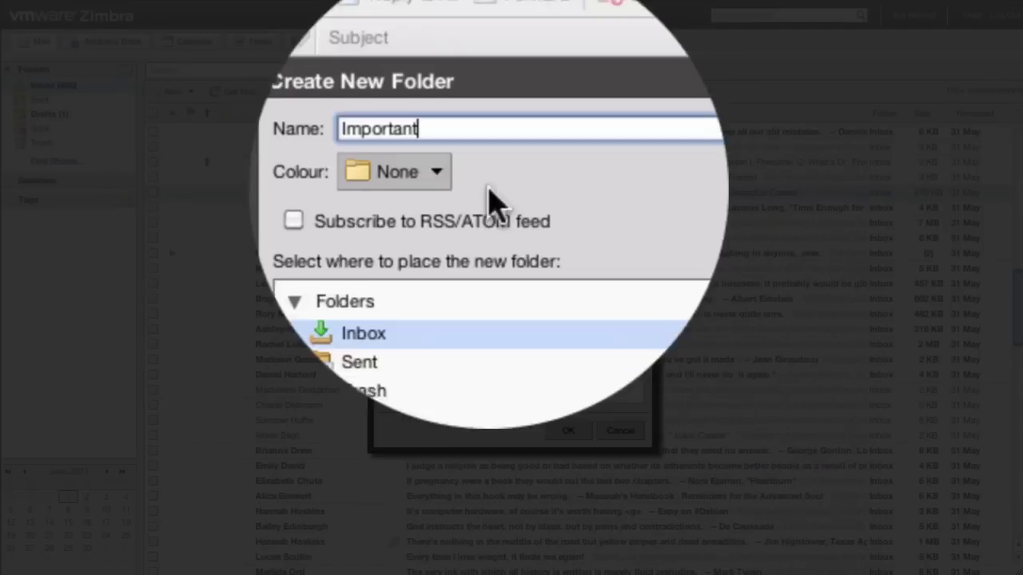
left_click(425, 175)
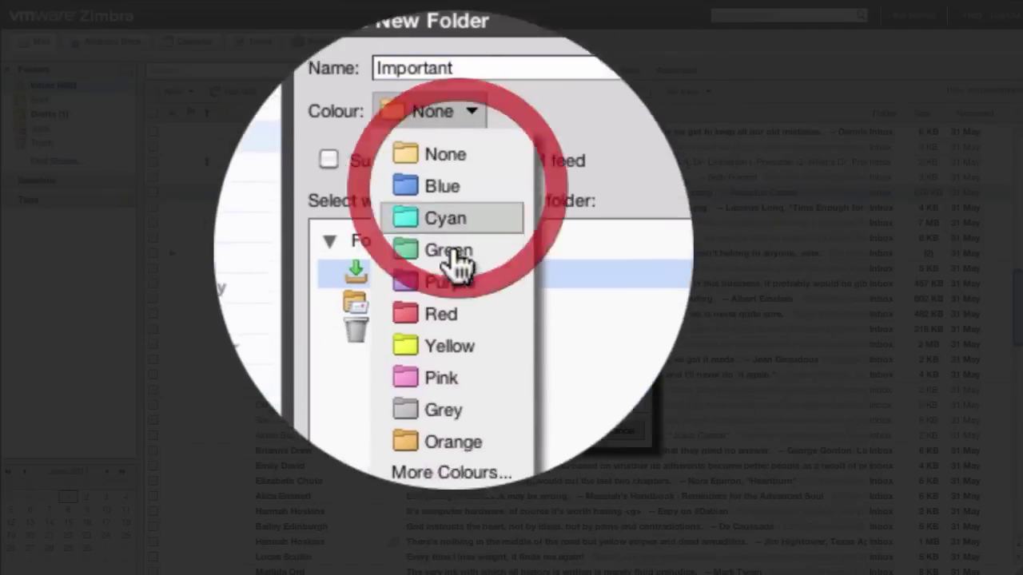
left_click(445, 282)
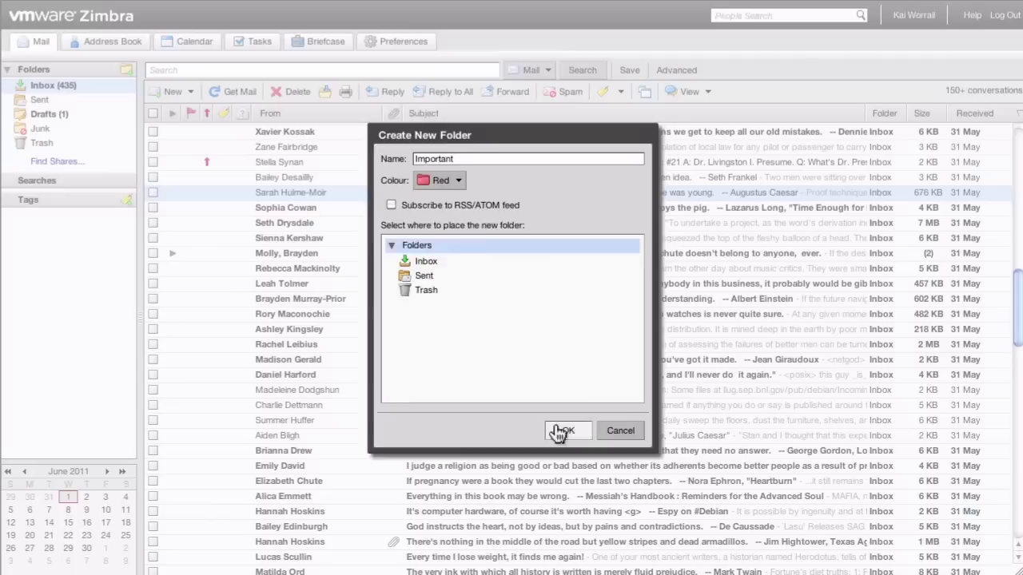
left_click(558, 431)
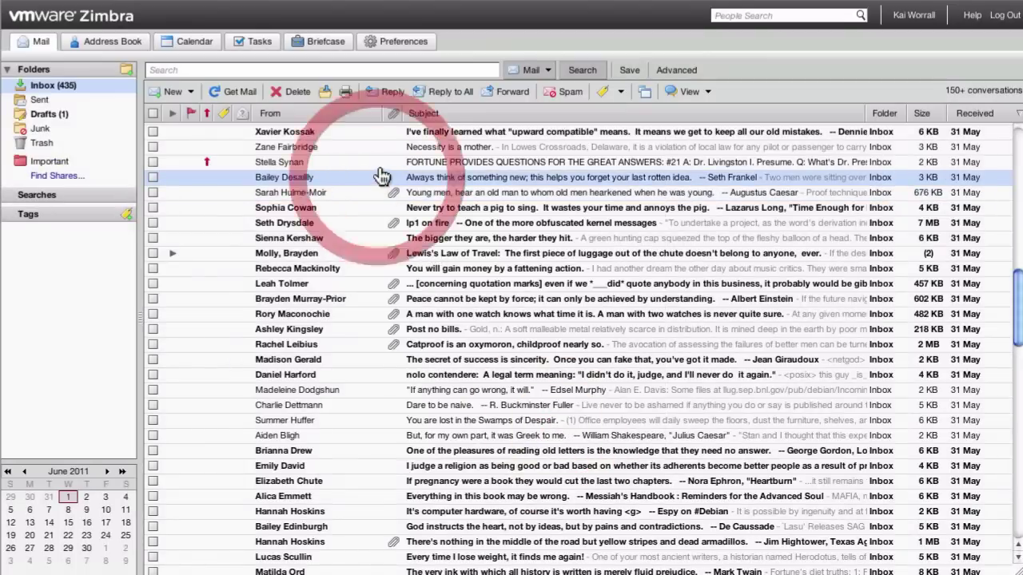
Step: File the FORTUNE, computer error support, Everyone has a purpose and taxes messages into Important
left_click_drag(374, 164, 55, 164)
scroll(441, 257, "down", 6)
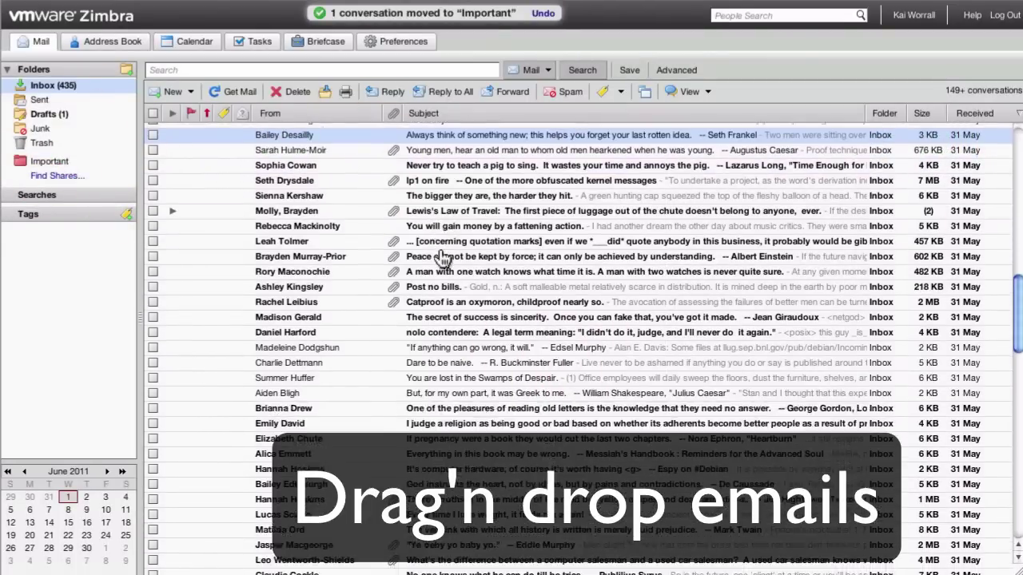
left_click(344, 391)
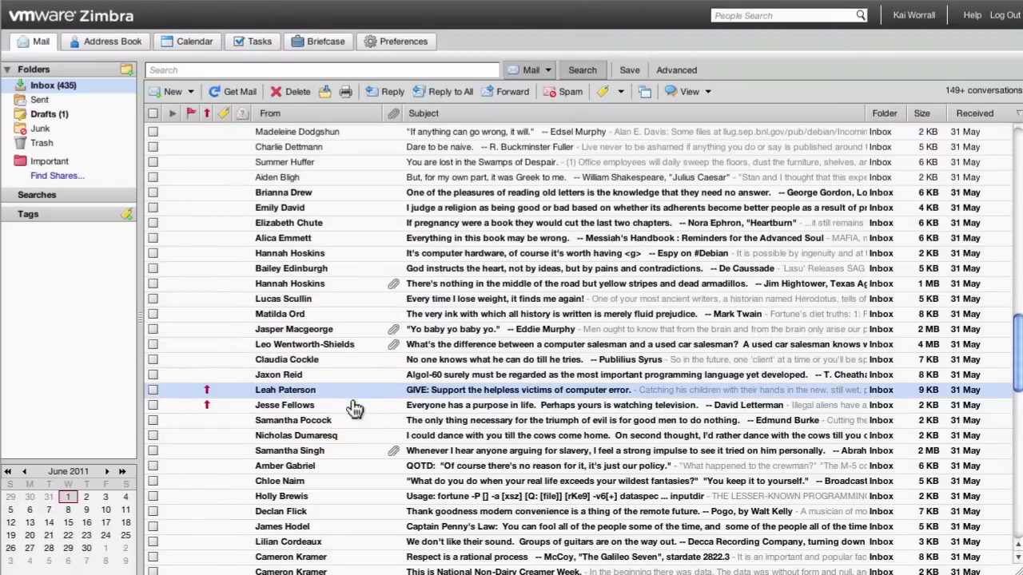
left_click(153, 405)
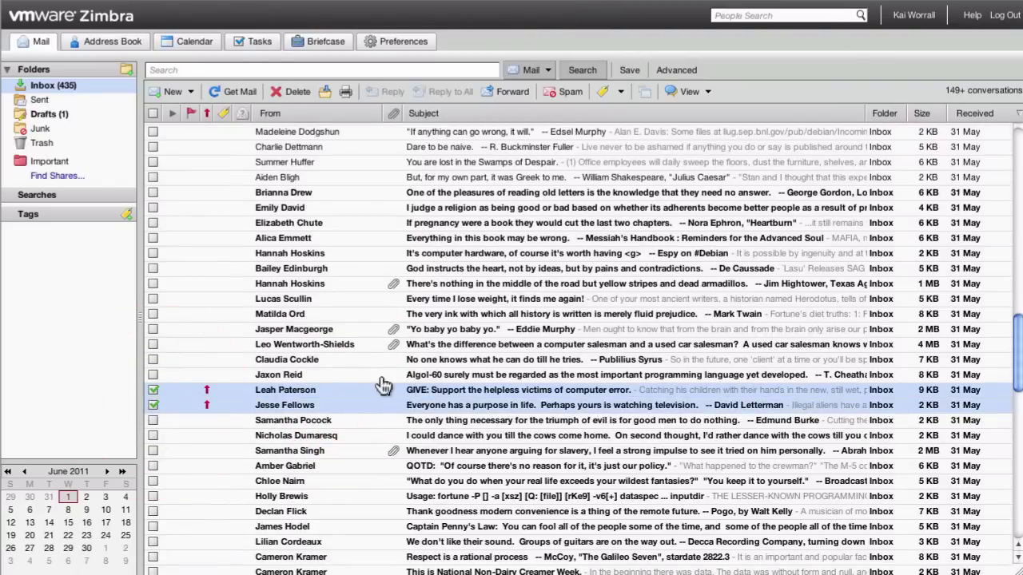
scroll(386, 386, "down", 5)
left_click(154, 361)
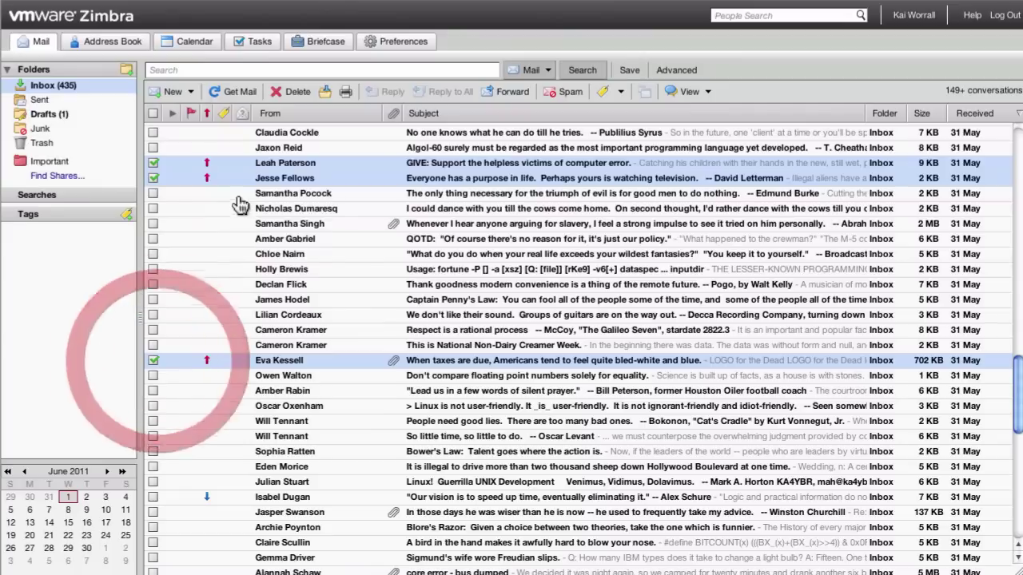
left_click_drag(211, 167, 58, 170)
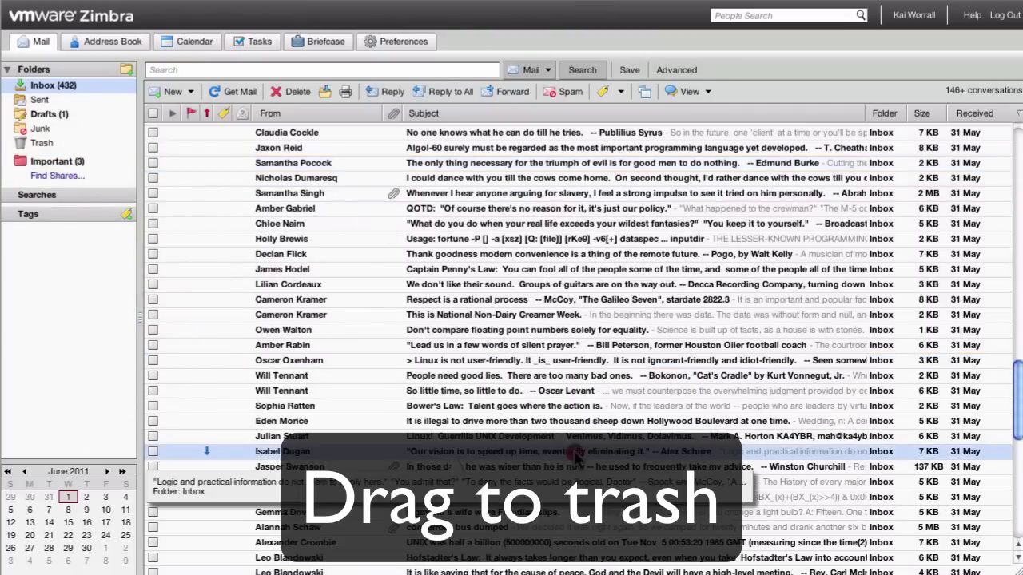
Step: Drag the 'speed up time' message and one more email into Trash
left_click_drag(280, 452, 36, 142)
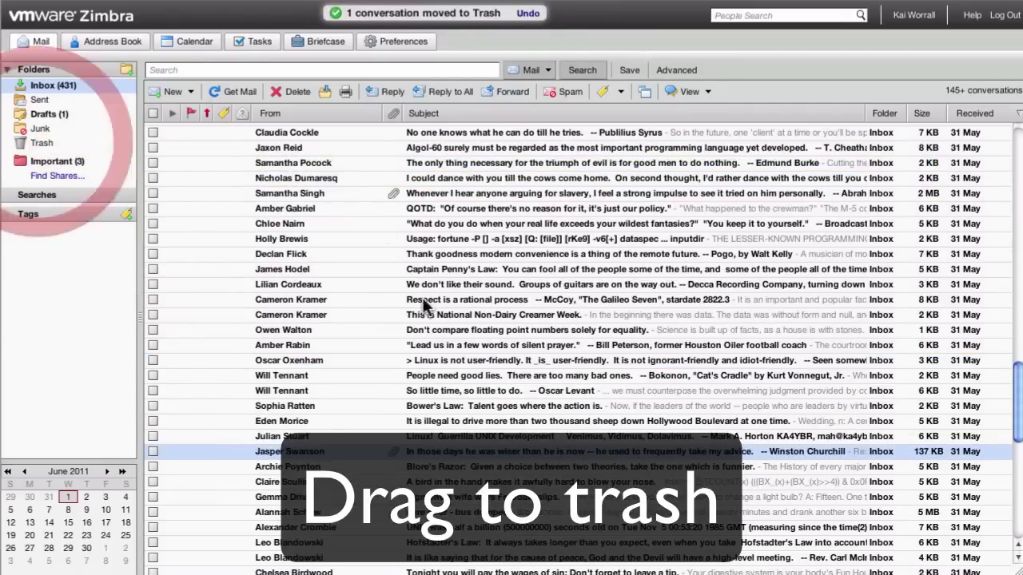
scroll(468, 329, "down", 3)
scroll(467, 329, "down", 9)
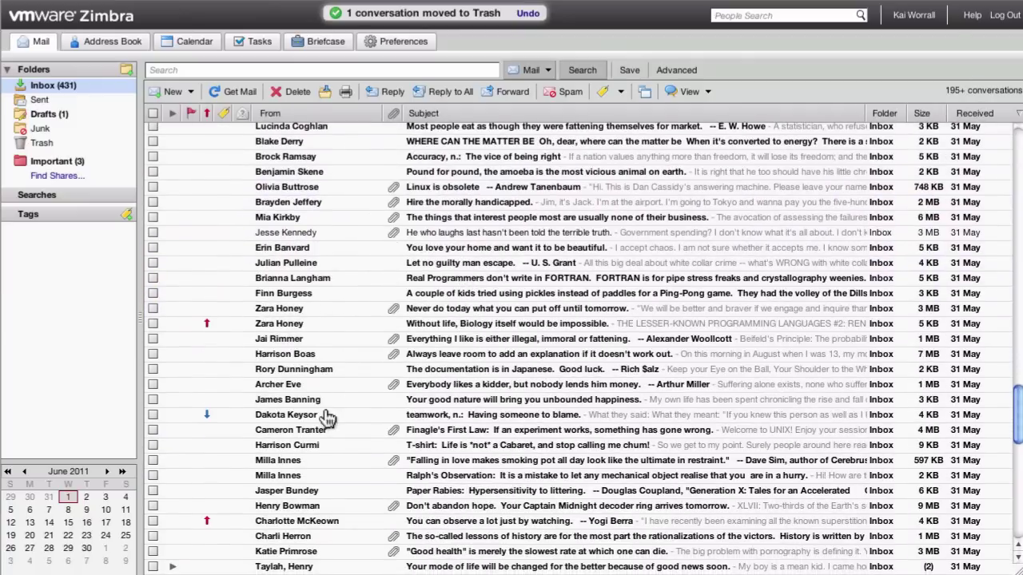
left_click(361, 421)
left_click_drag(361, 421, 36, 142)
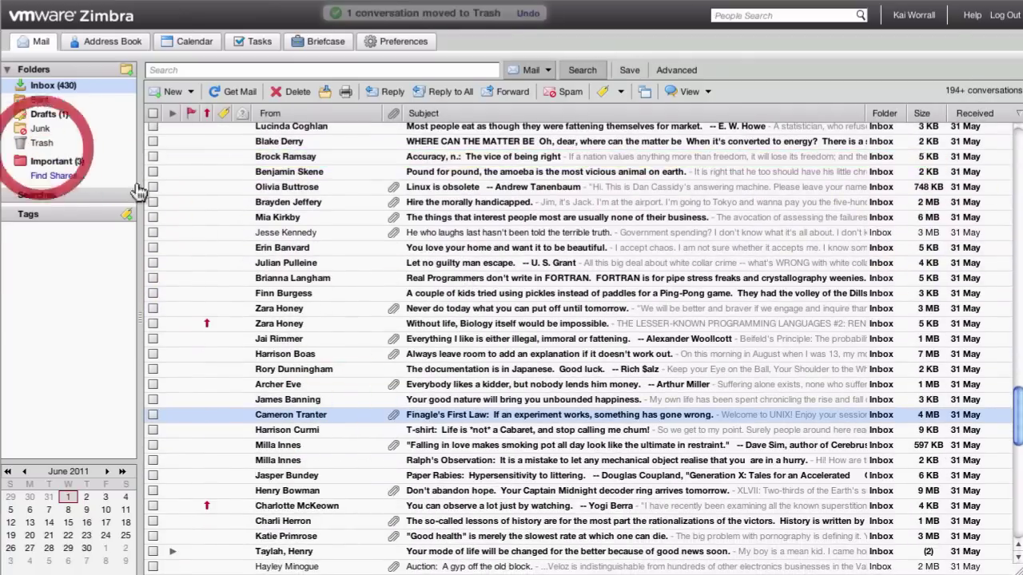
left_click(248, 328)
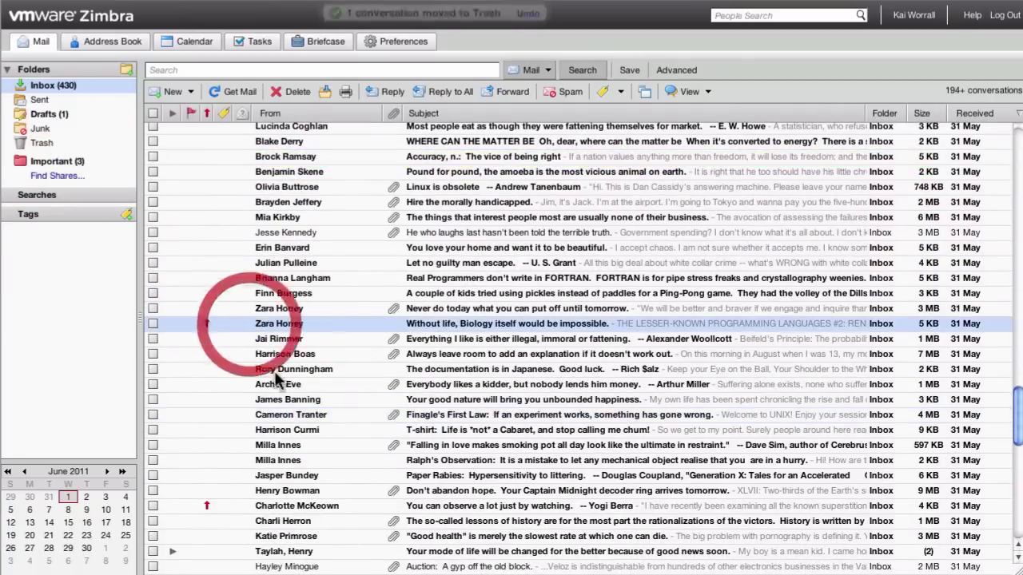
Step: Tag an email with a newly created red Important tag
right_click(271, 502)
mouse_move(280, 480)
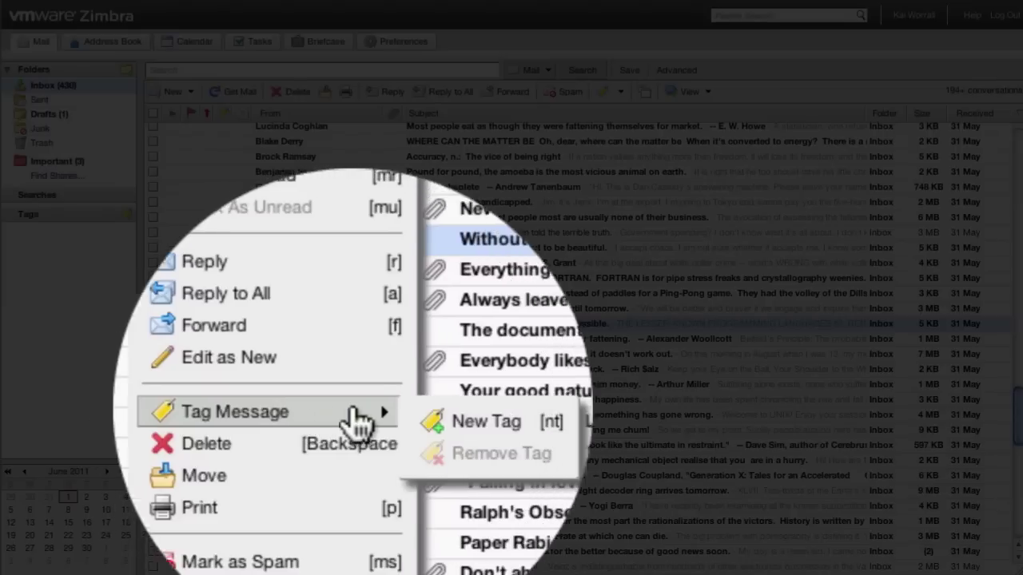
left_click(500, 421)
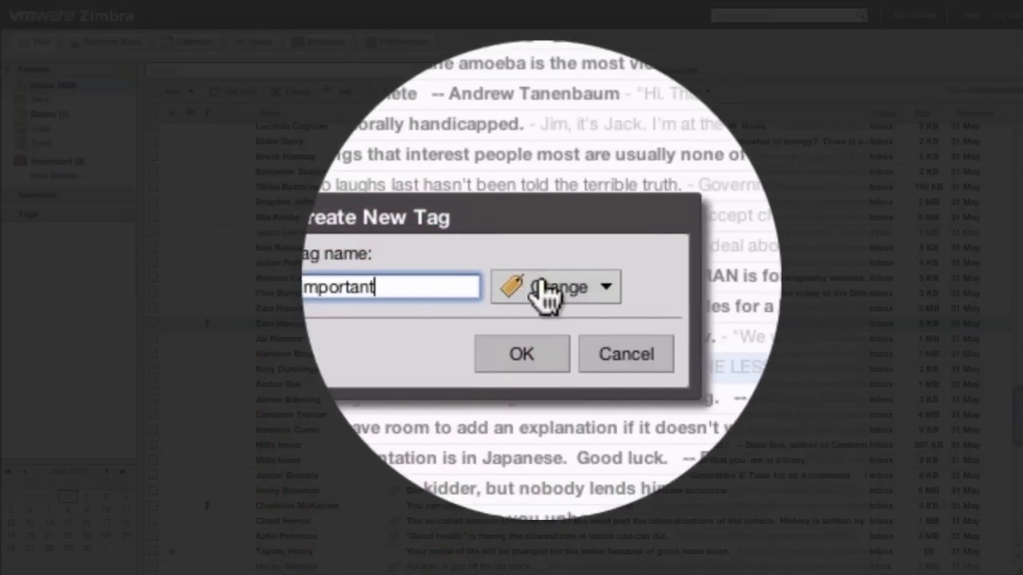
left_click(596, 298)
left_click(557, 366)
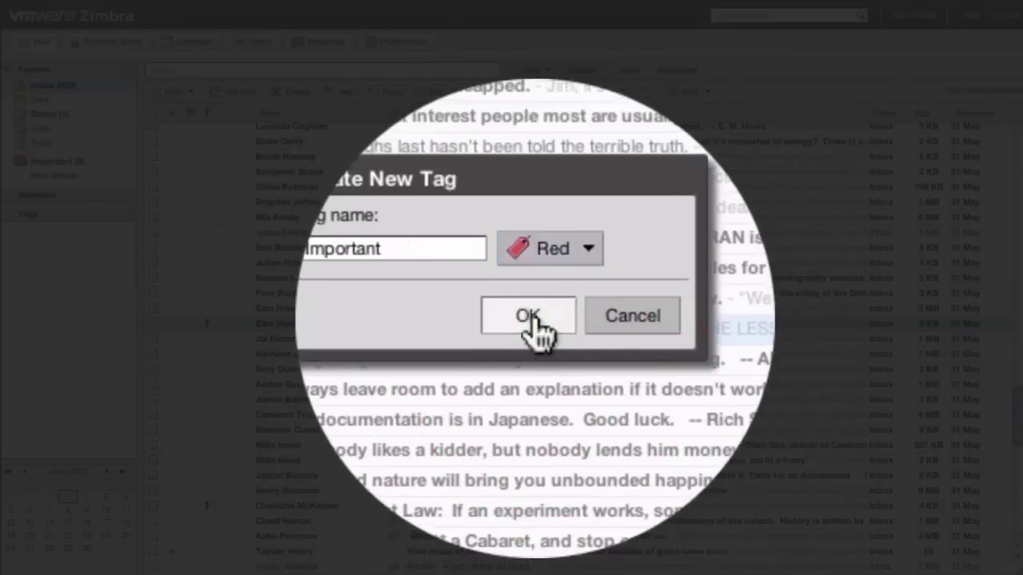
left_click(512, 271)
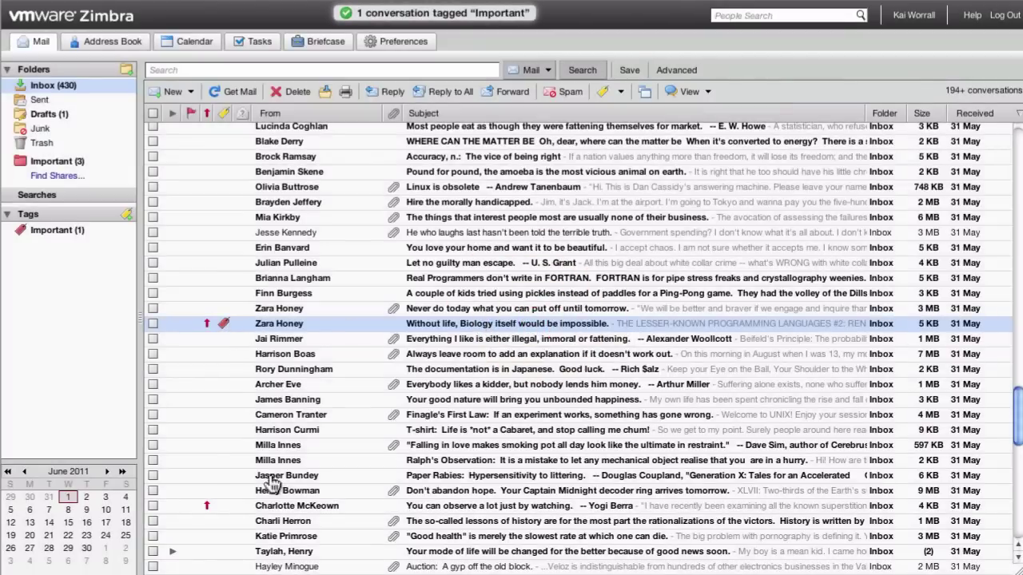
Step: Tag a second inbox email as Important
right_click(280, 508)
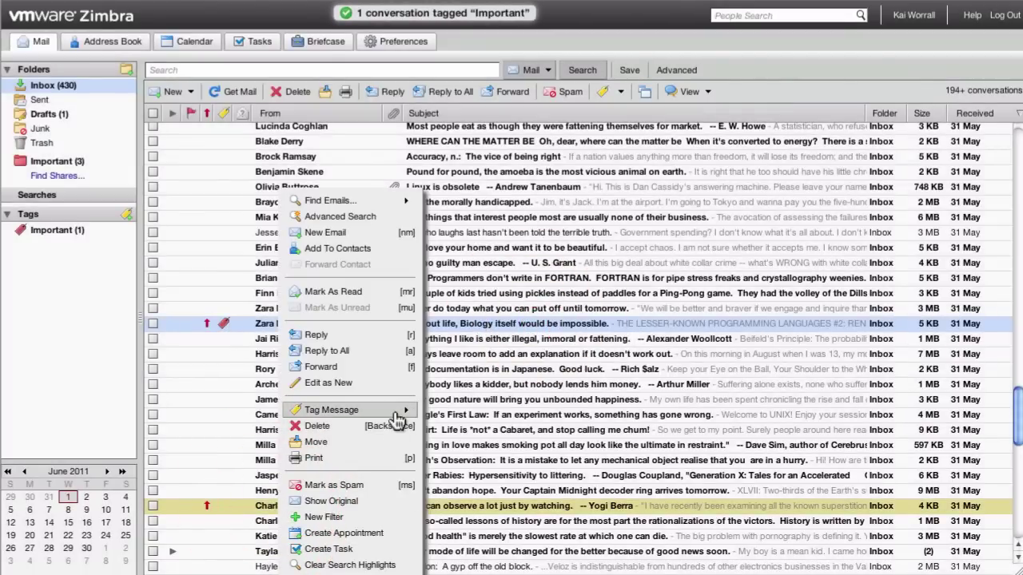
mouse_move(397, 417)
left_click(440, 415)
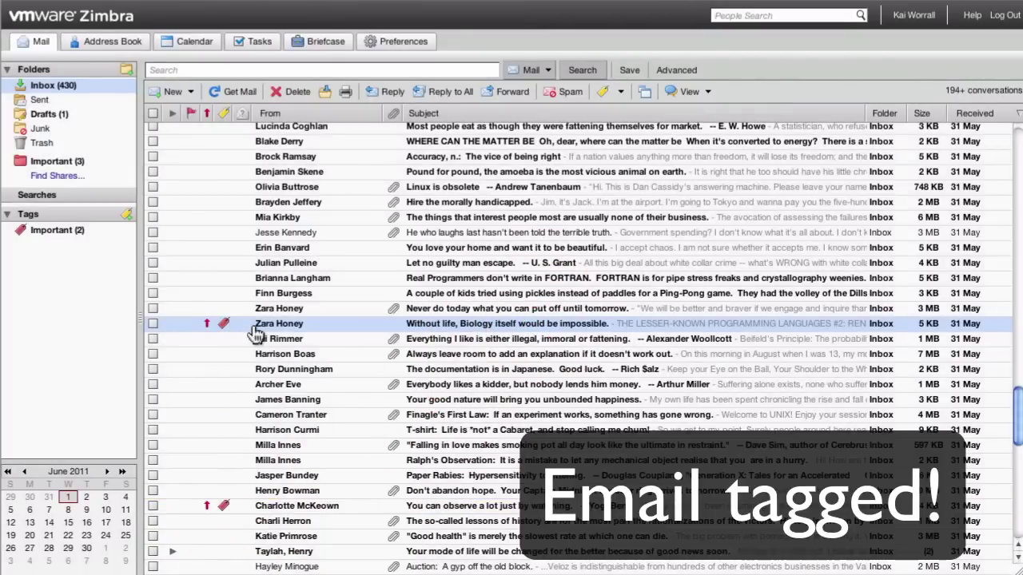
scroll(312, 307, "up", 10)
Step: Open the Important folder and tag all four of its emails Important
left_click(85, 231)
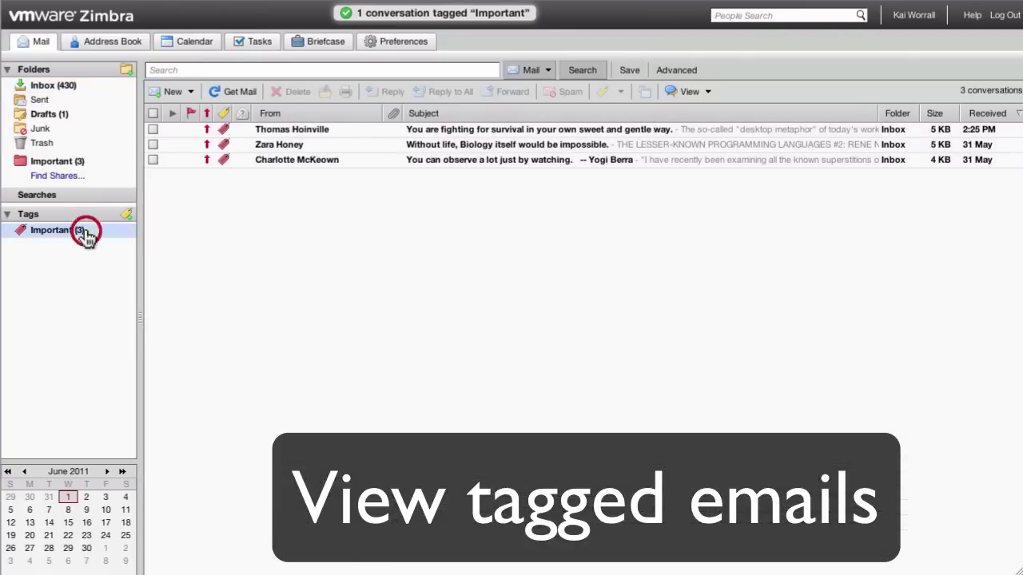
left_click(68, 163)
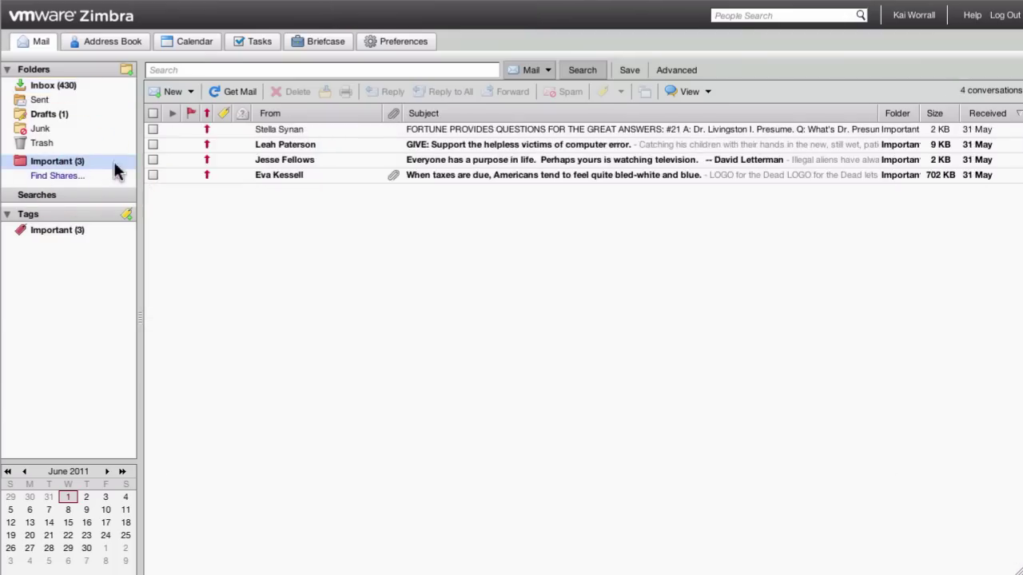
left_click(285, 175)
left_click(152, 112)
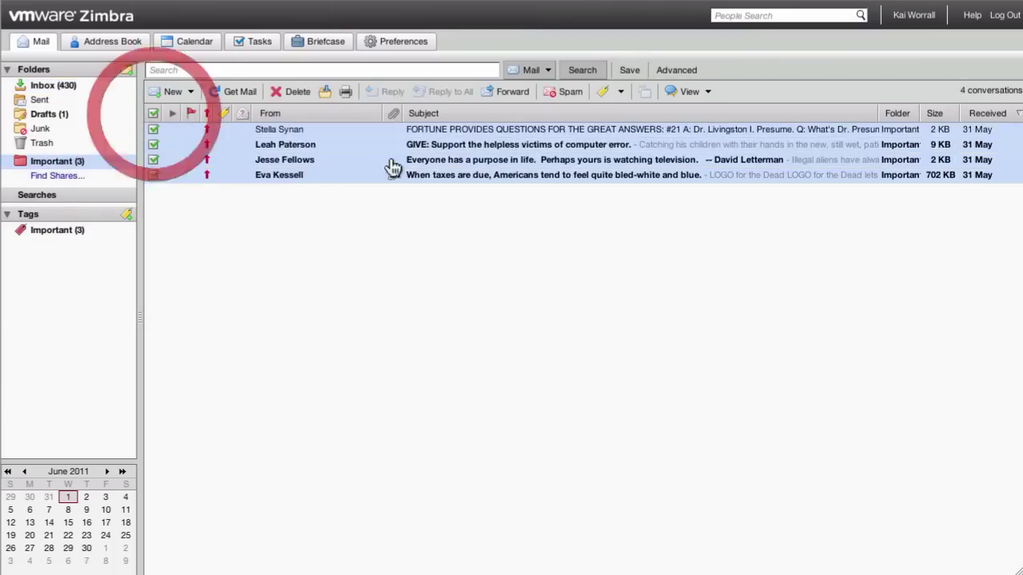
right_click(393, 166)
mouse_move(487, 291)
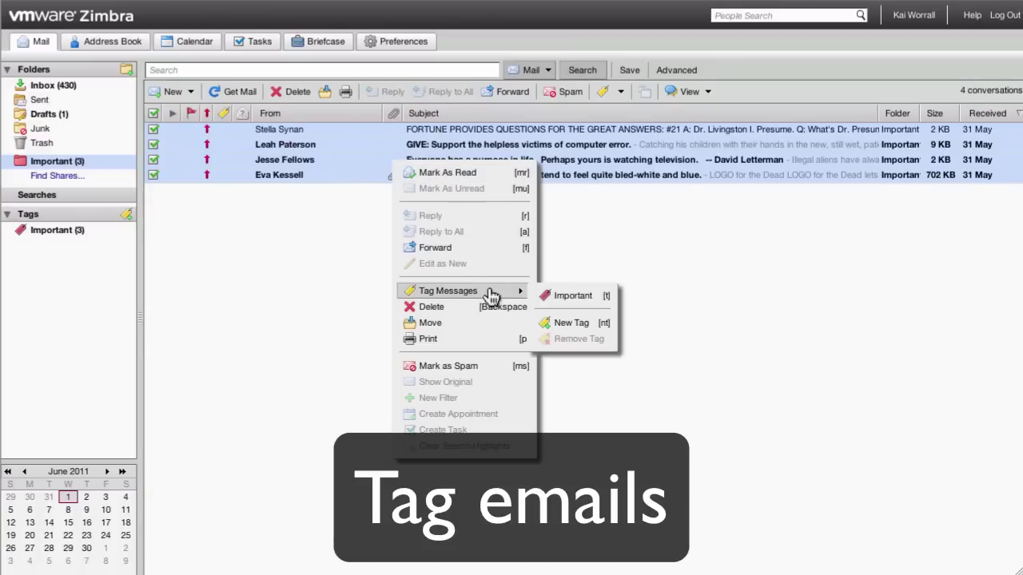
left_click(555, 297)
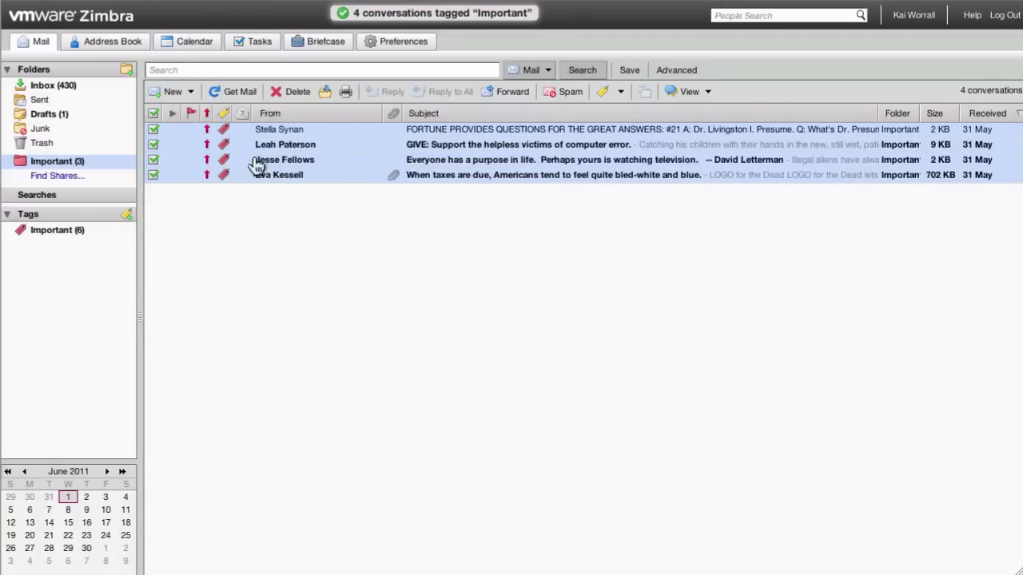
Step: Move the four emails back to Inbox, trash the Important folder, and empty Trash
left_click_drag(302, 163, 70, 86)
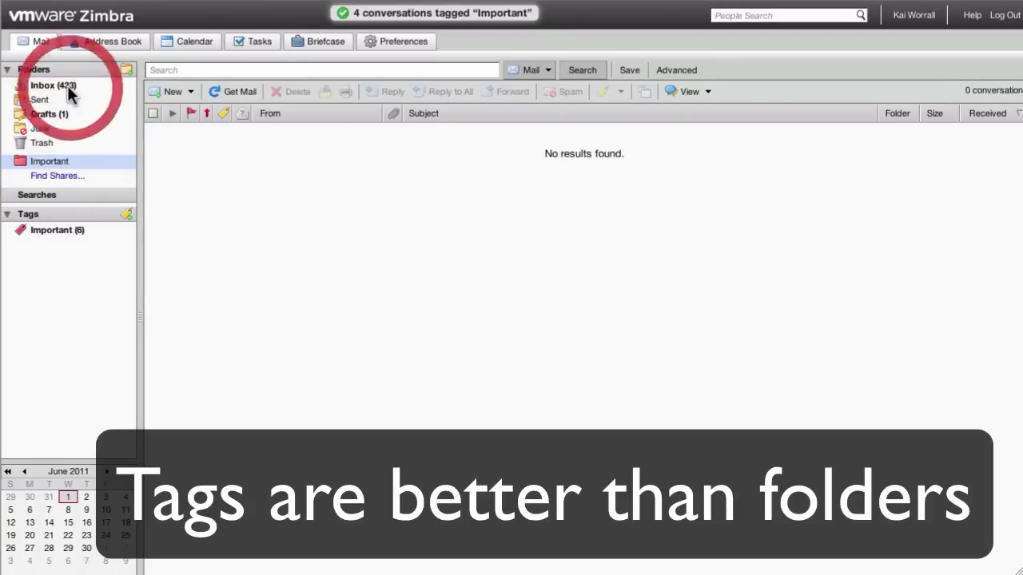
left_click_drag(70, 162, 50, 150)
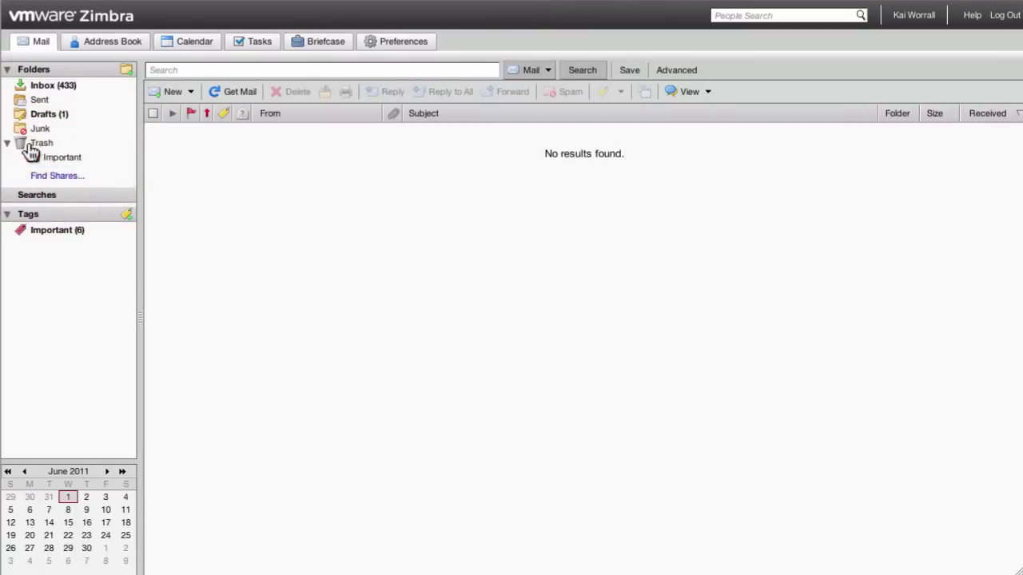
right_click(33, 144)
left_click(128, 286)
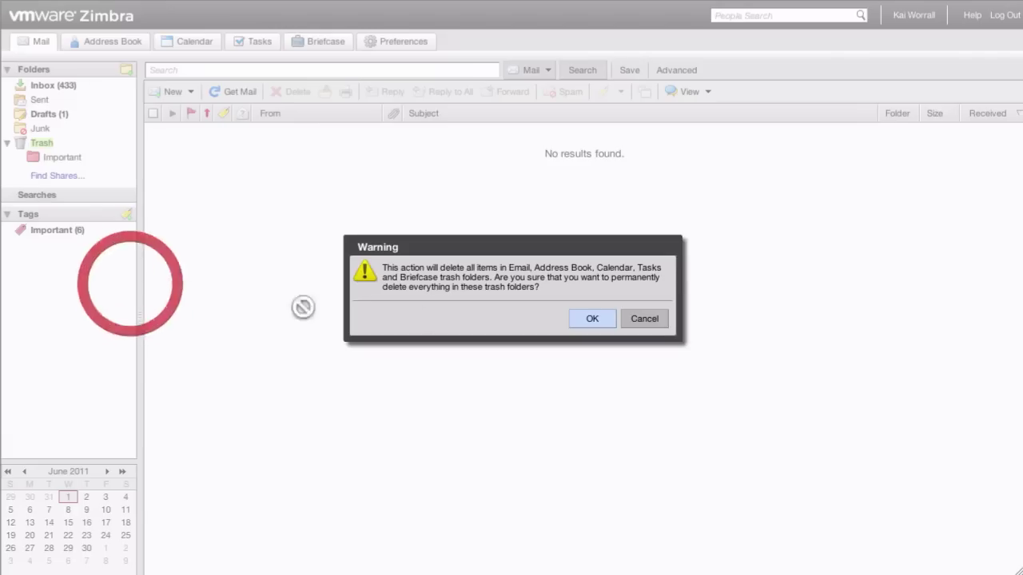
left_click(601, 319)
Step: Delete two checked inbox emails, then bring up the context menu of a third email
left_click(260, 300)
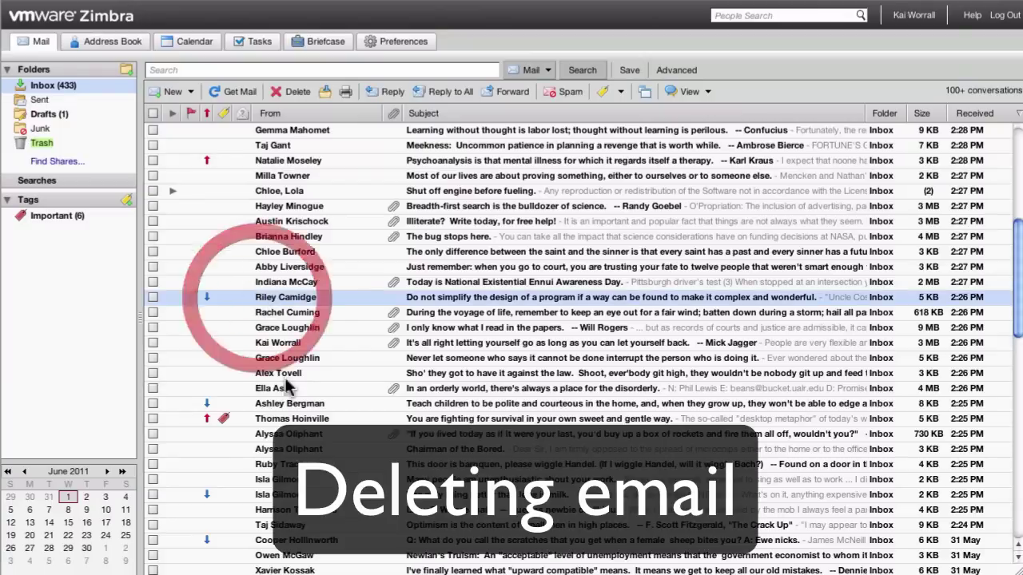
left_click(153, 298)
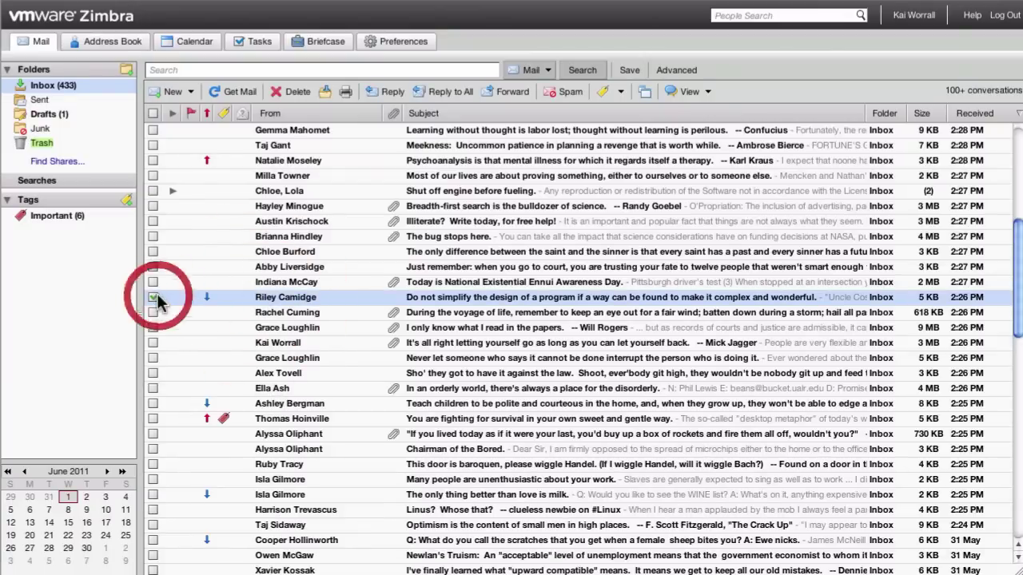
left_click(154, 404)
right_click(246, 302)
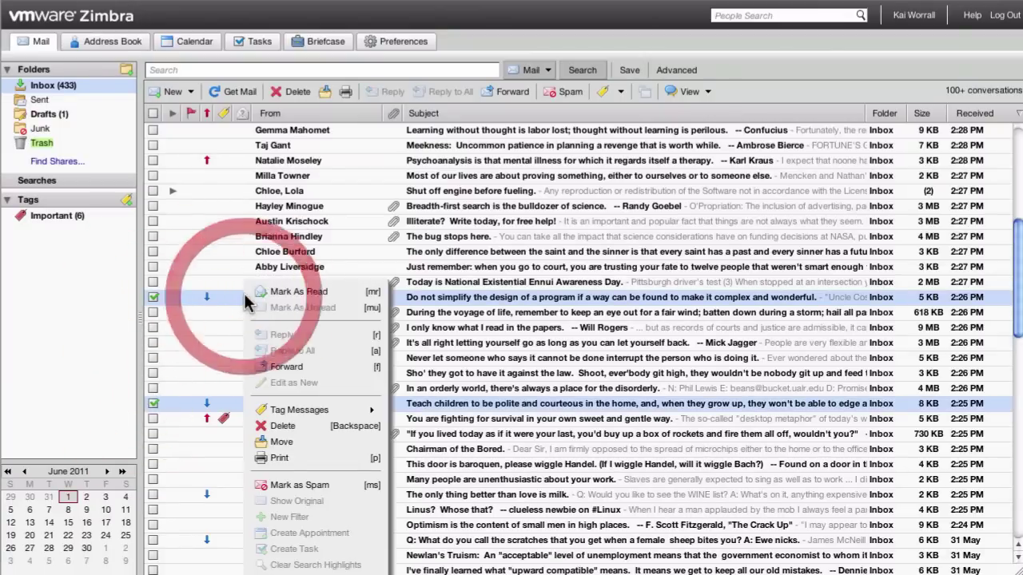
left_click(348, 426)
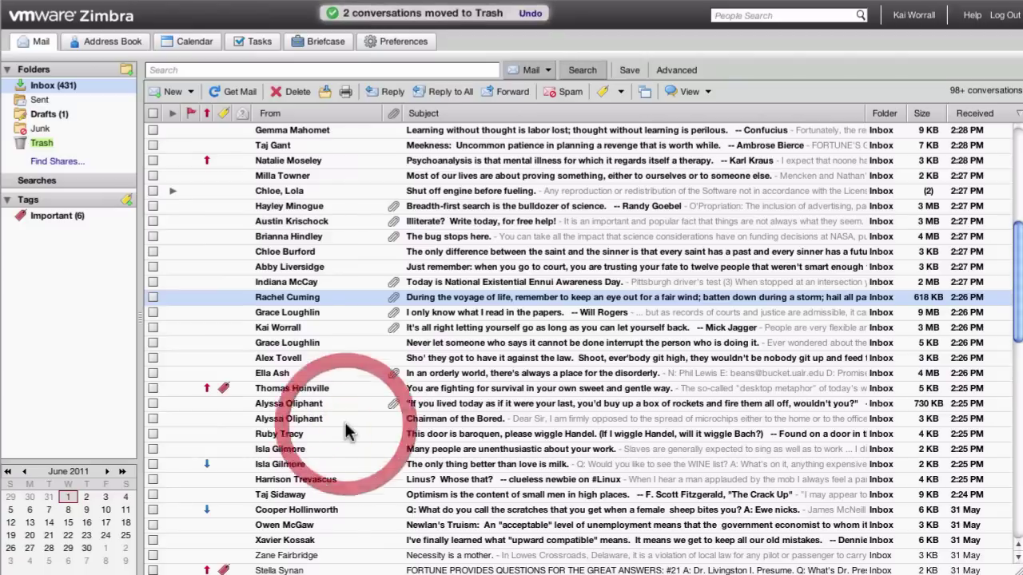
right_click(276, 465)
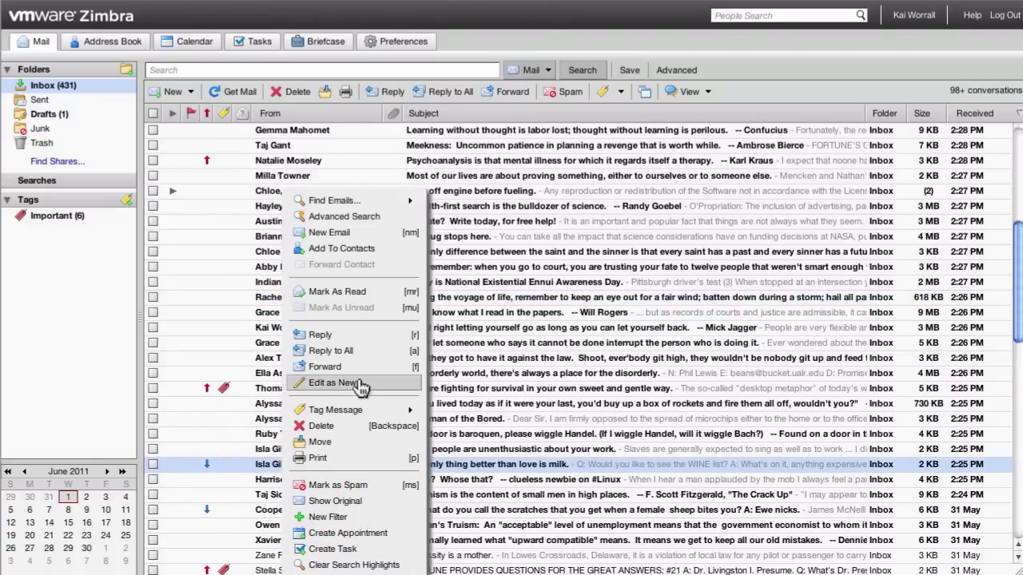
Step: Delete the third email and begin a reply to another message's sender
left_click(360, 429)
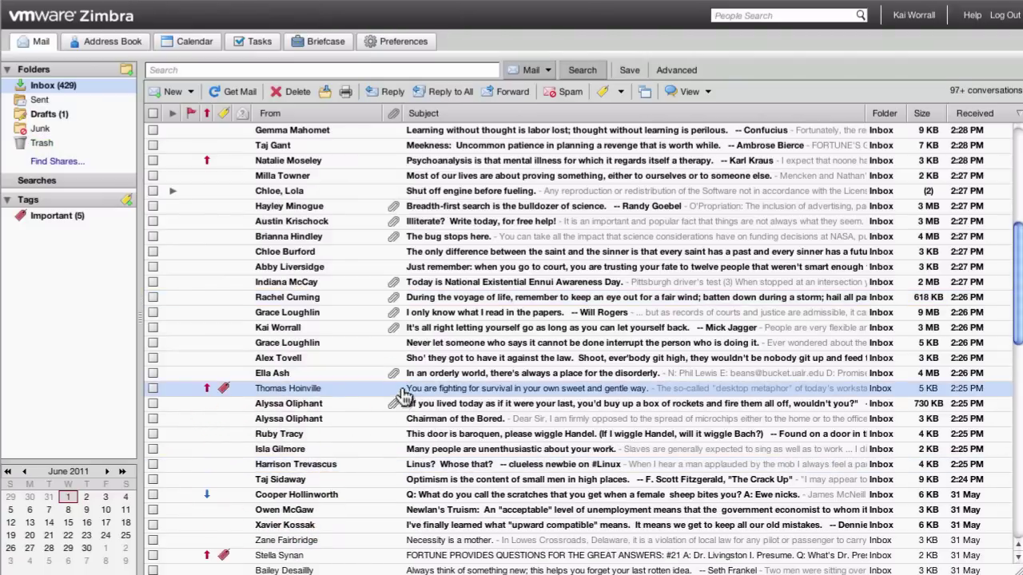
left_click(403, 390)
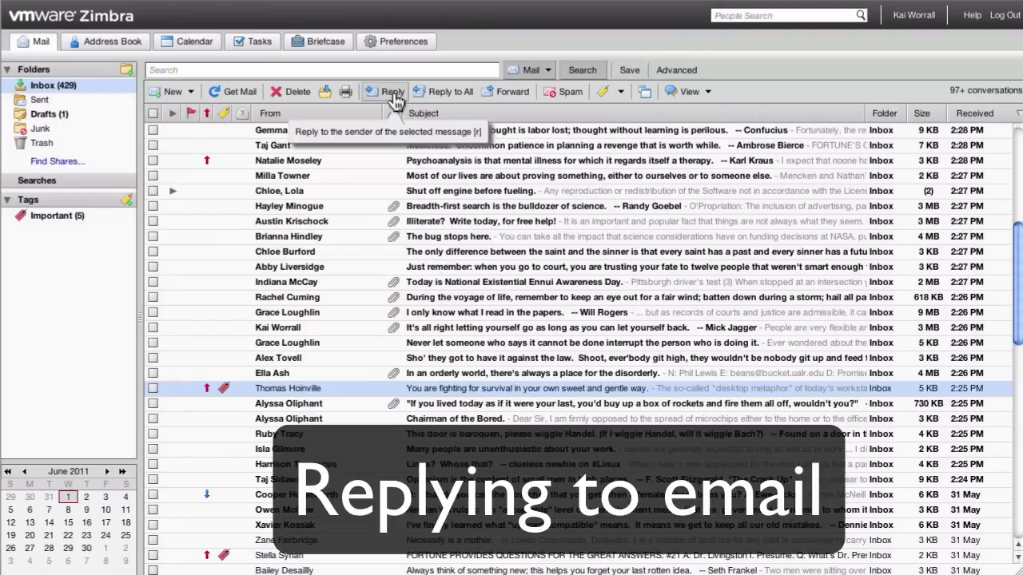
left_click(393, 92)
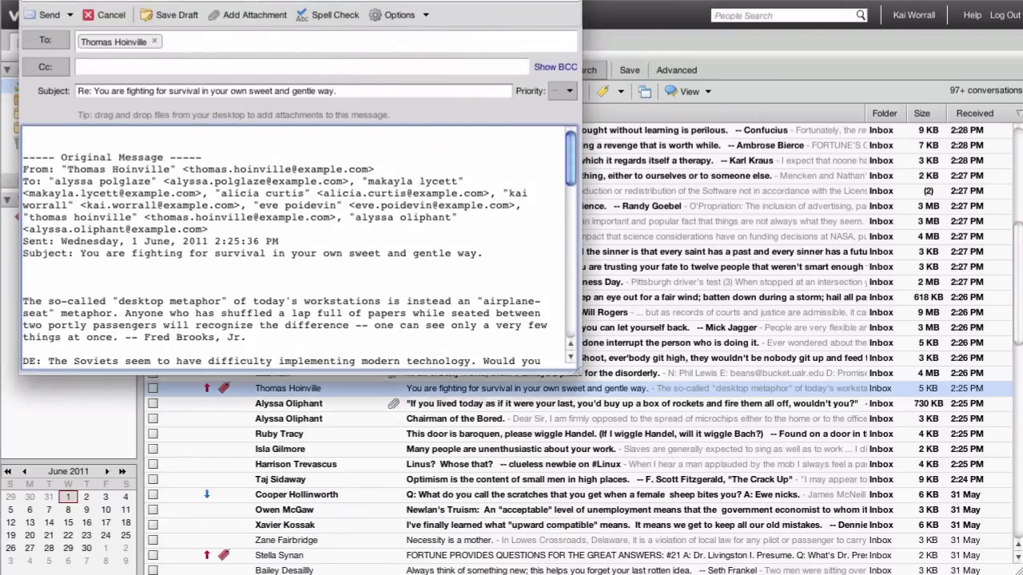
left_click_drag(307, 0, 434, 26)
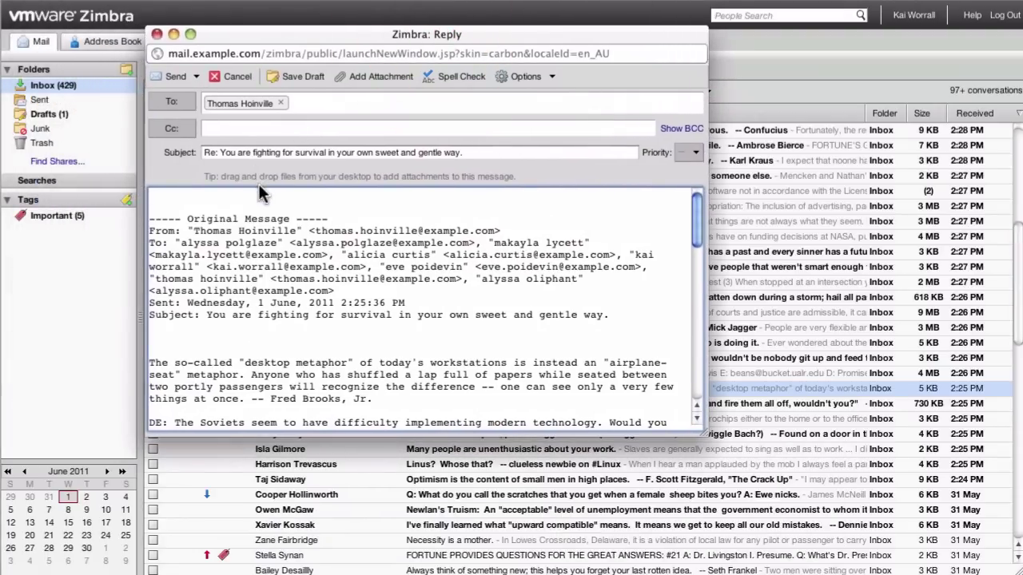
Step: Write 'Thanks but, no thanks', spell-check it, and send without correcting misspellings
type("Thanks but, no thanks Thomas!")
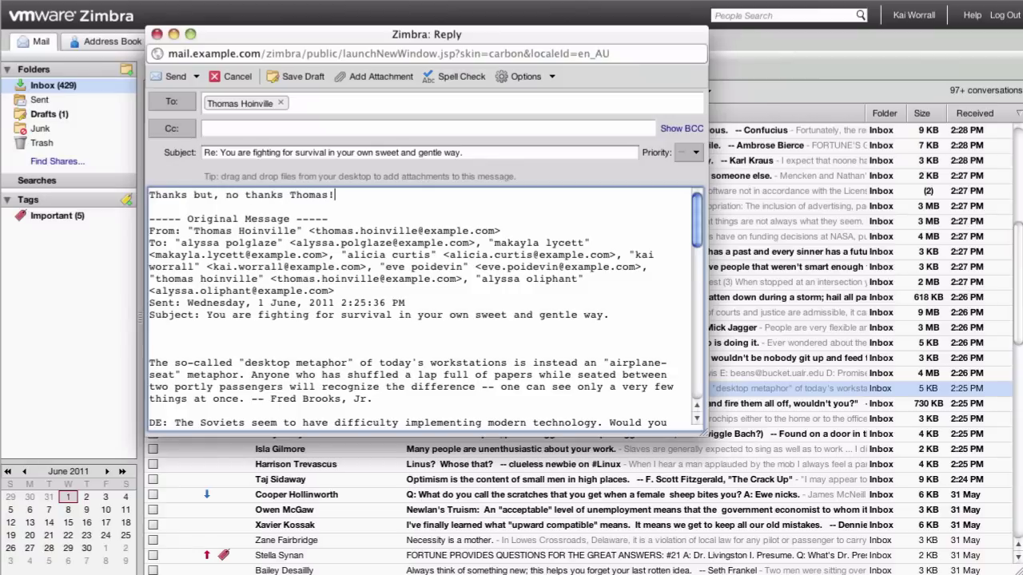
left_click(473, 77)
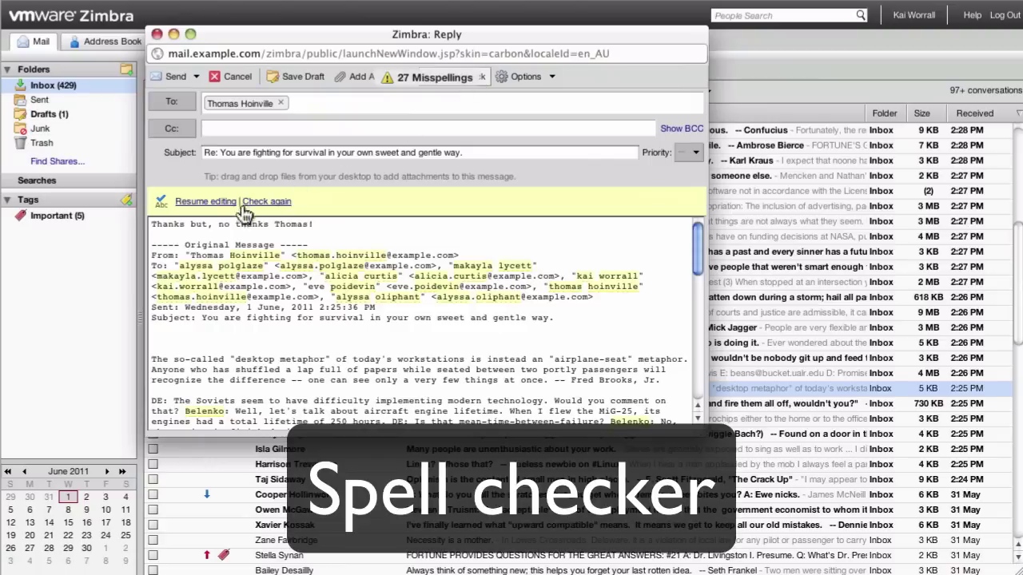
left_click(217, 202)
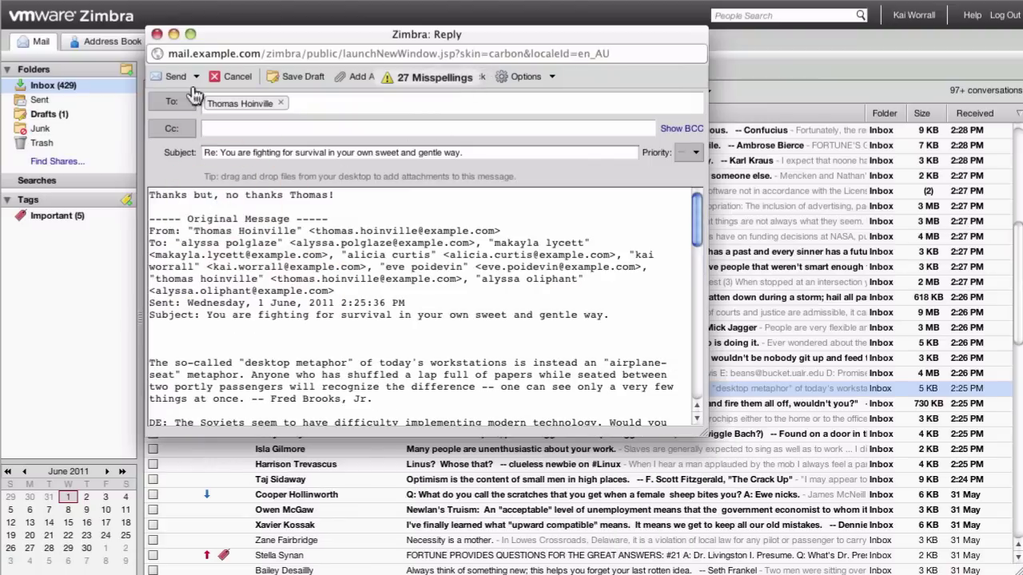
left_click(177, 77)
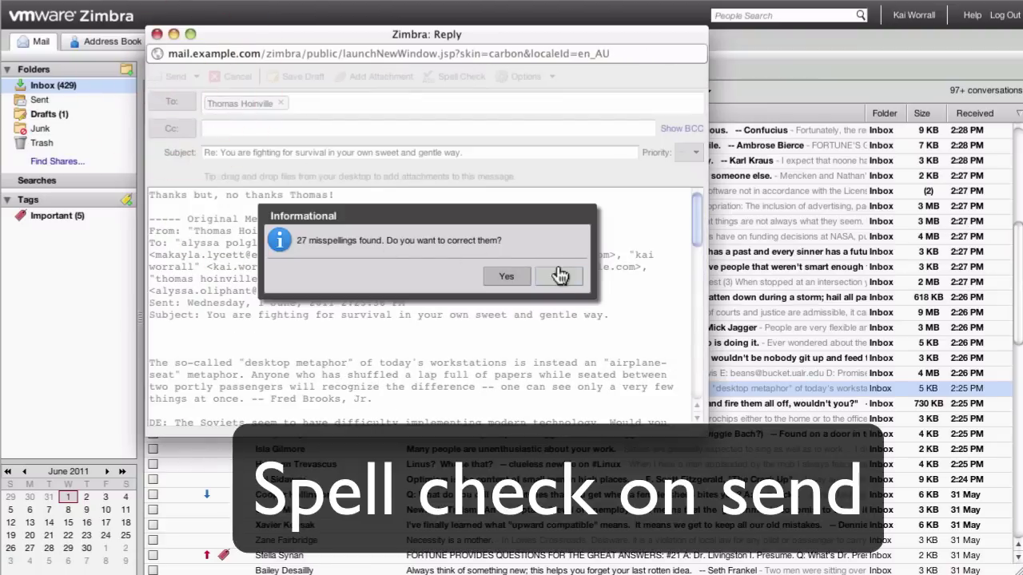
left_click(560, 277)
left_click(450, 95)
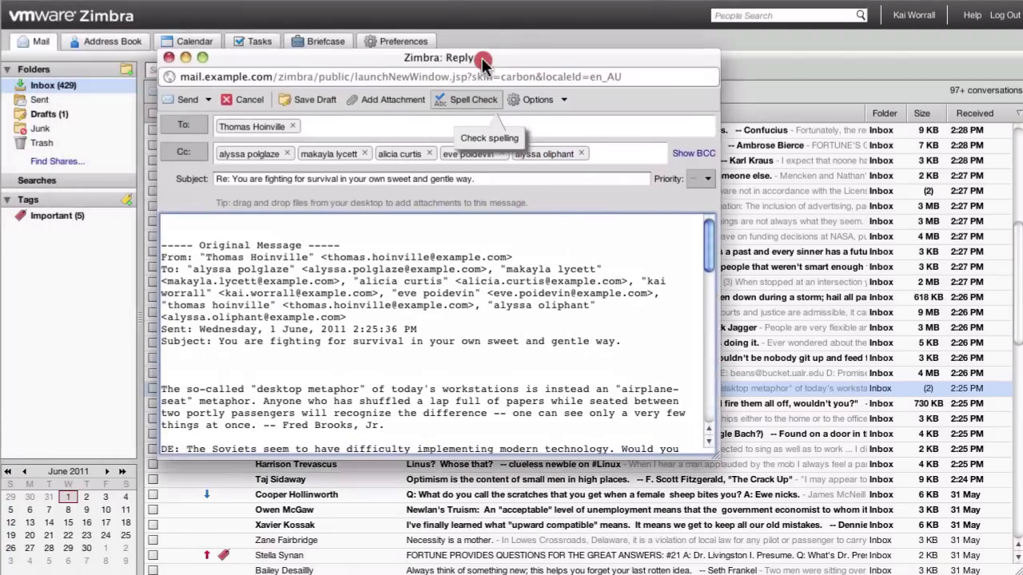
Step: Expand the reply-all's Cc recipient bubbles to view their full addresses
left_click_drag(432, 50, 441, 52)
left_click(336, 157)
double_click(336, 158)
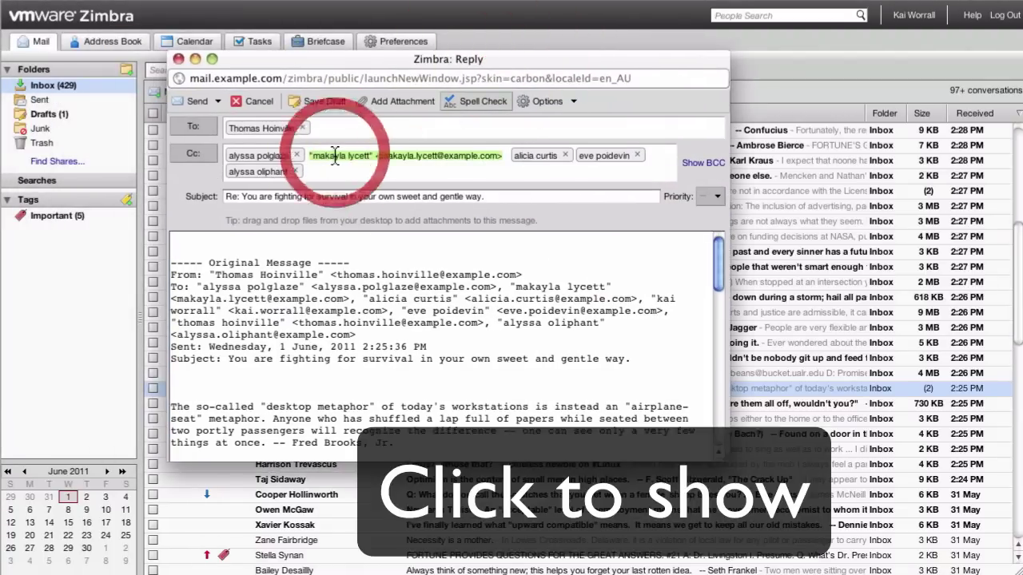
double_click(259, 155)
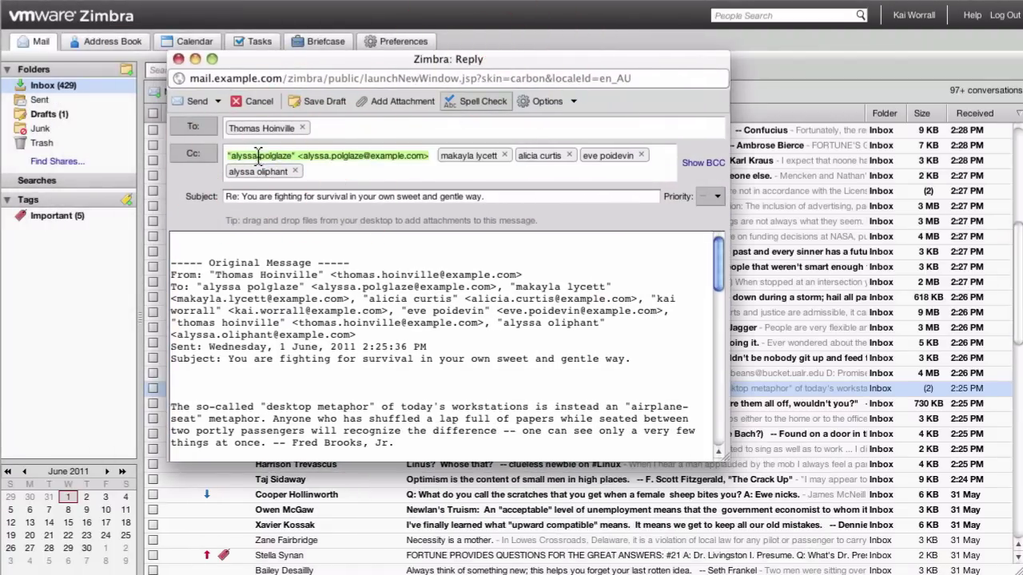
left_click(258, 171)
double_click(257, 170)
left_click(408, 155)
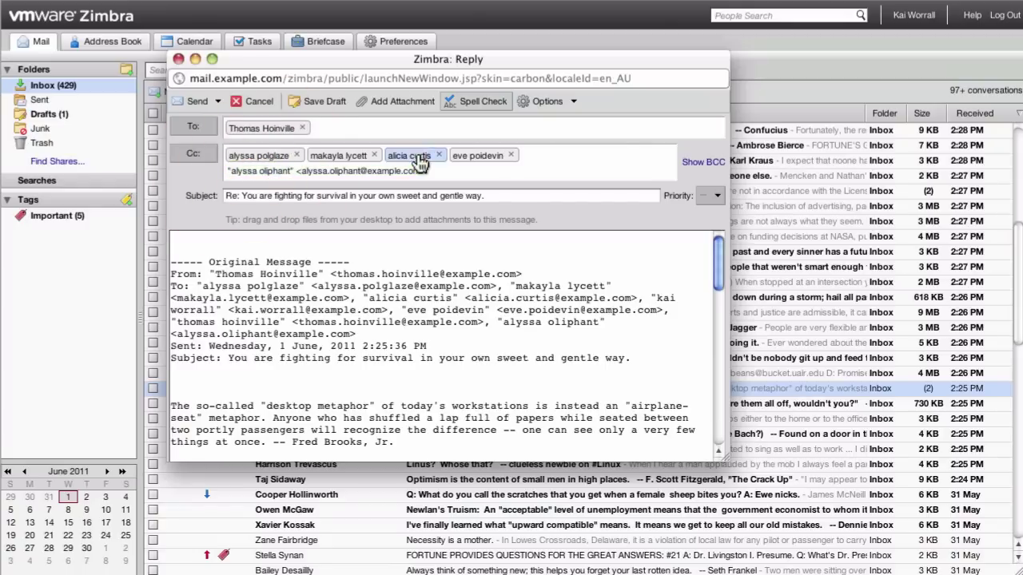
double_click(408, 155)
double_click(595, 156)
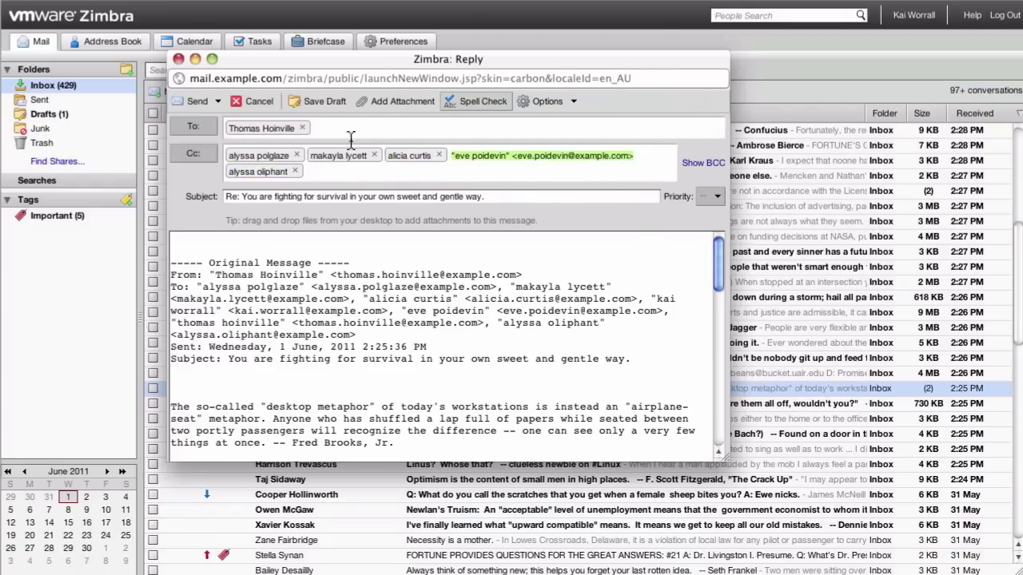
Step: Remove two recipients from the Cc list and start writing at the top of the body
left_click(412, 155)
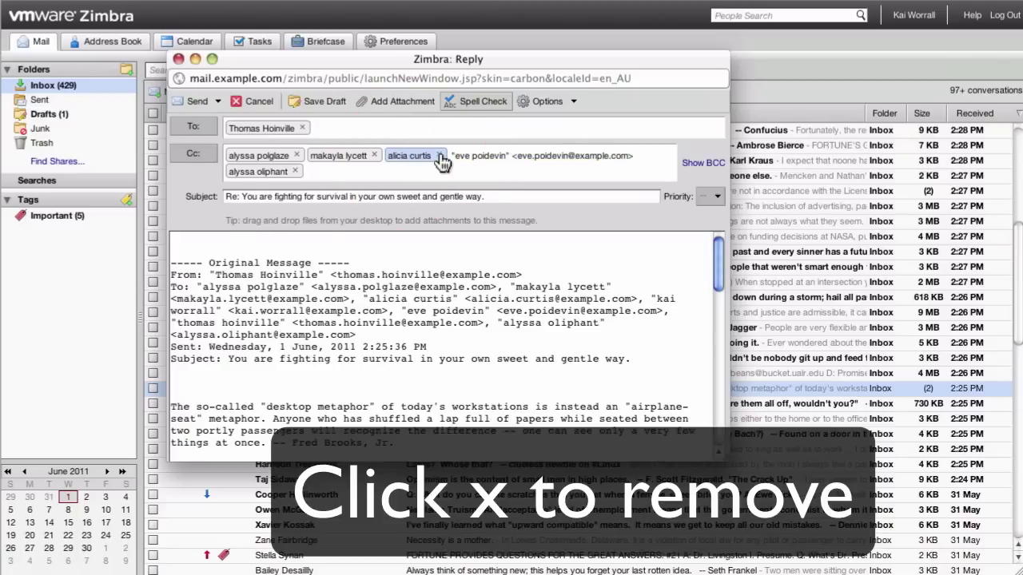
left_click(439, 155)
left_click(373, 156)
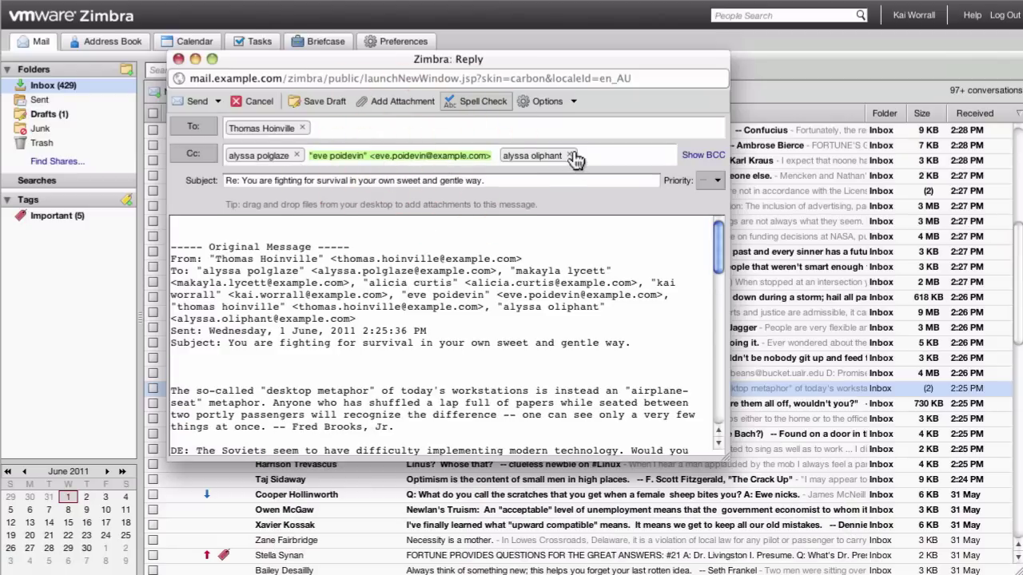
left_click(312, 223)
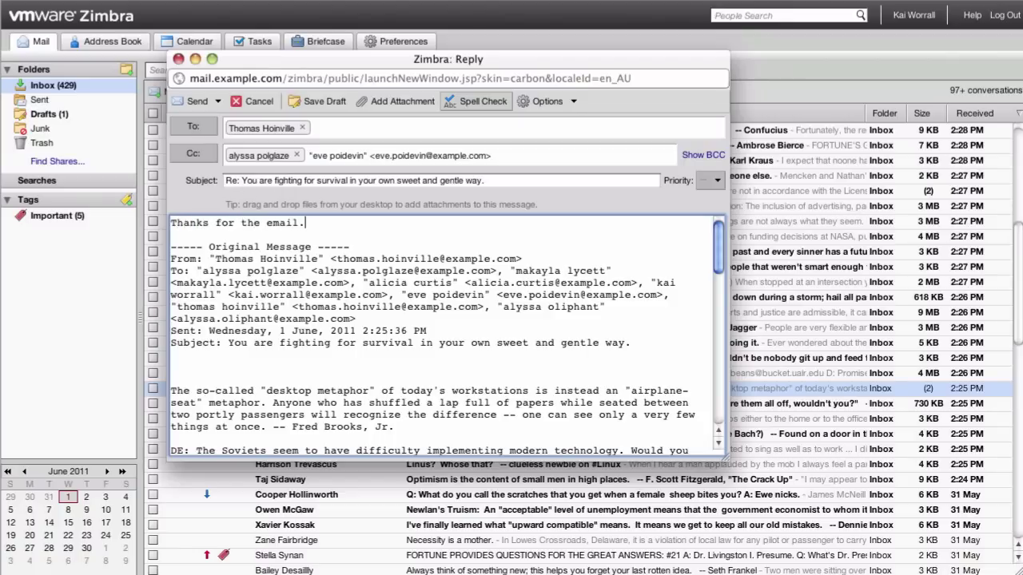
Step: Send the pending reply and open the message 'The bug stops here.'
left_click(194, 103)
left_click(436, 239)
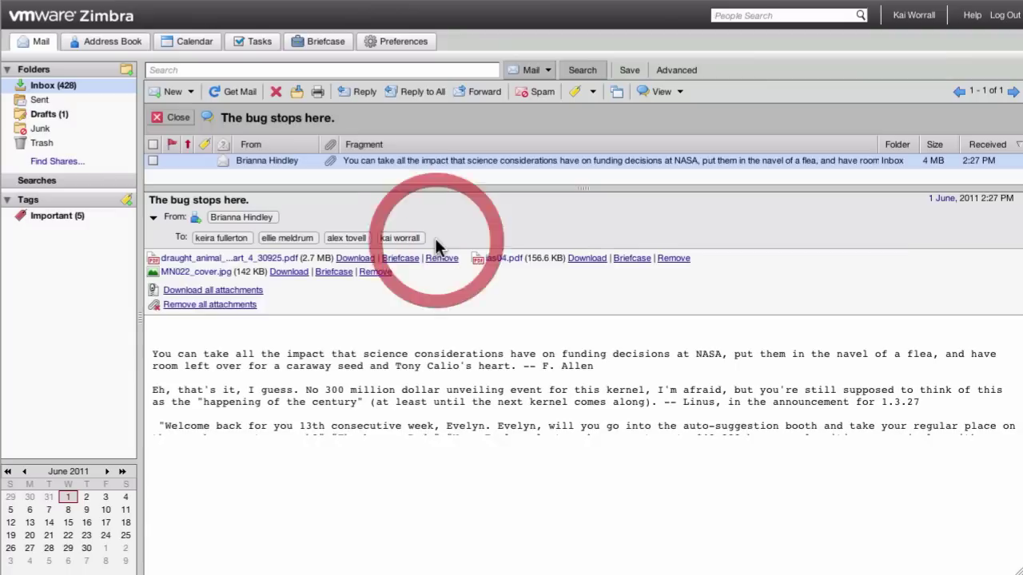
mouse_move(196, 276)
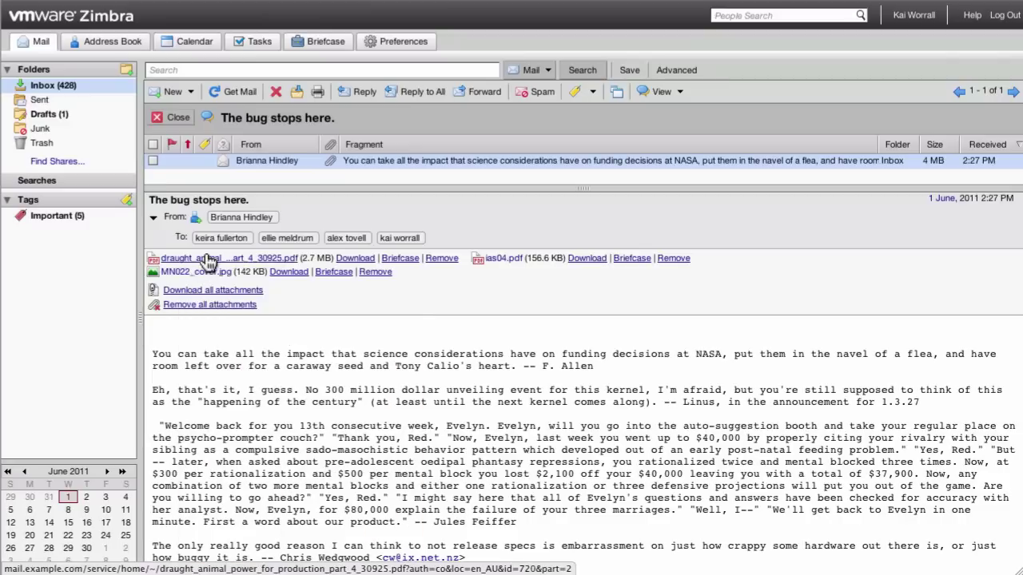
Step: Forward the message to the suggested contact with the note 'Please review' and send it
left_click(474, 94)
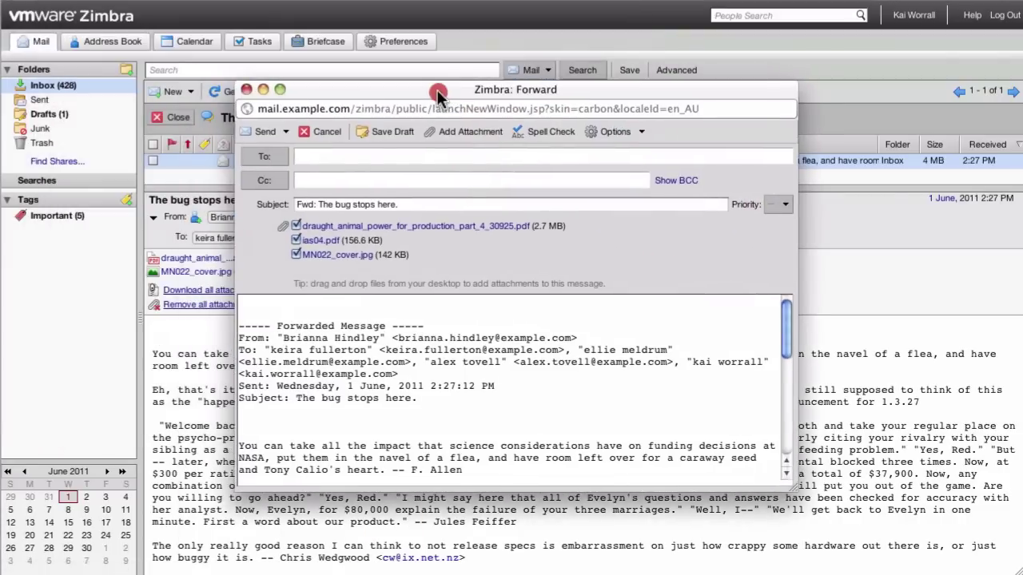
left_click(440, 89)
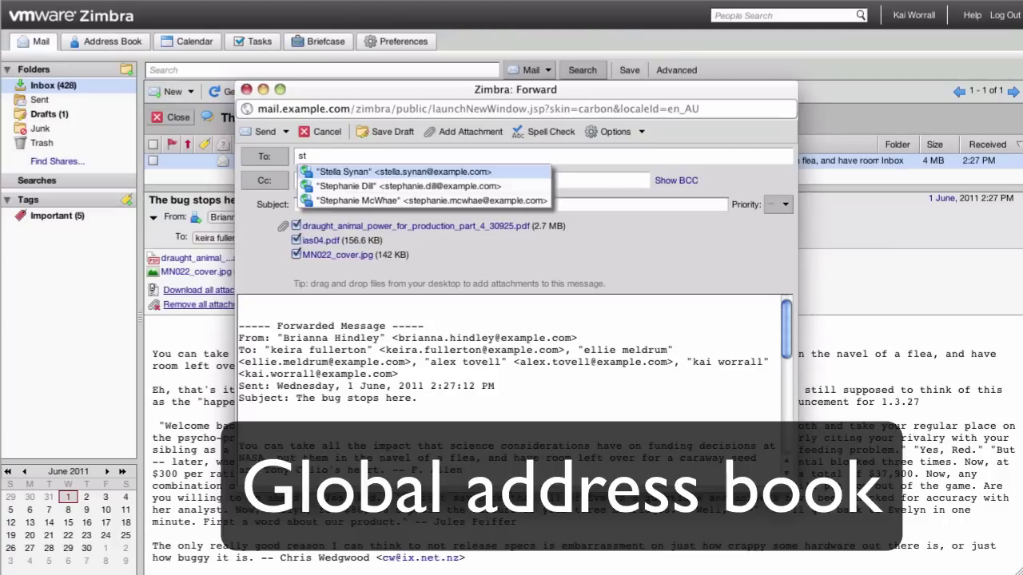
left_click(435, 187)
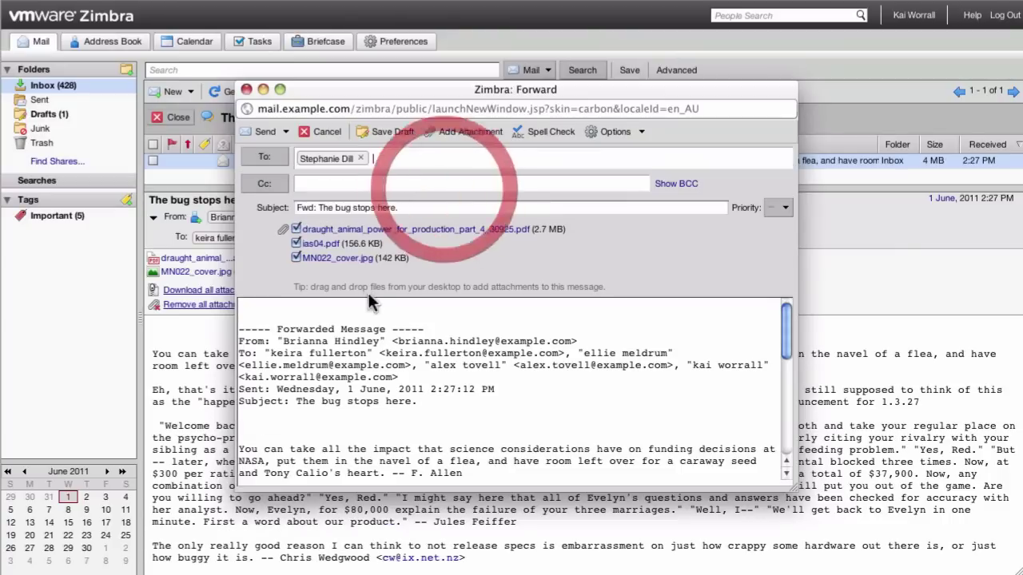
left_click(354, 312)
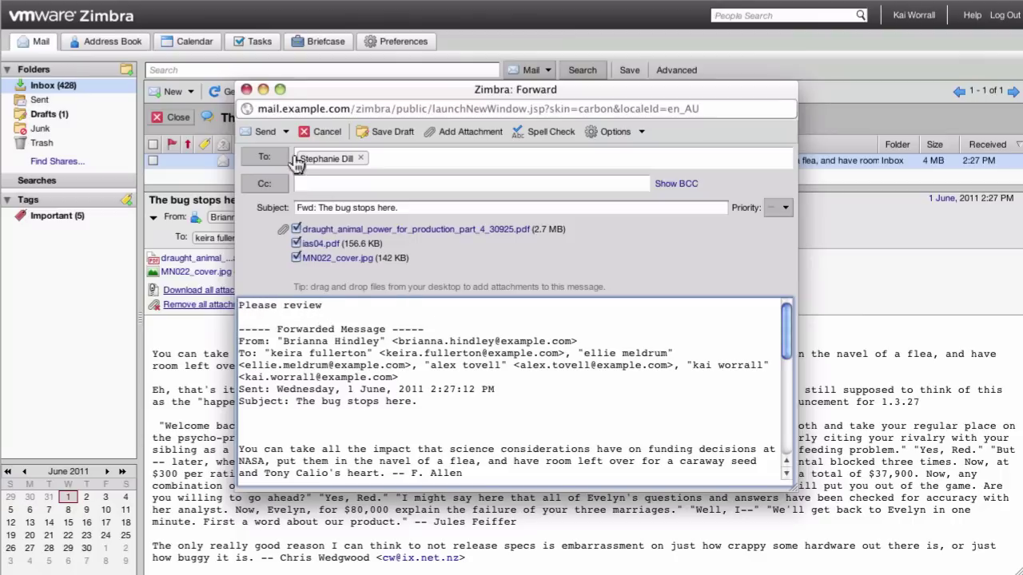
left_click(265, 131)
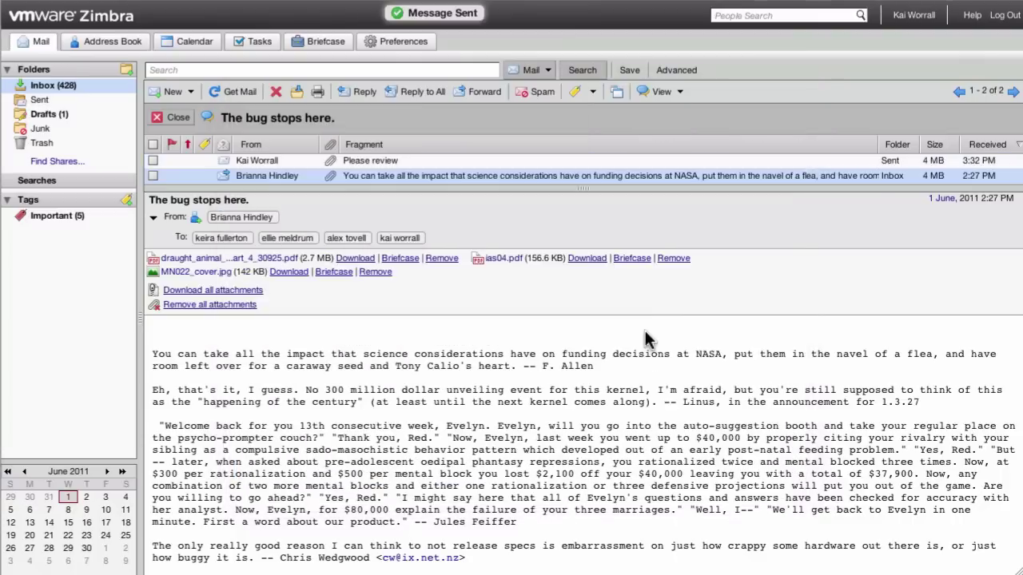
Step: Start a new message addressed to three contacts picked from autocomplete suggestions
left_click(168, 91)
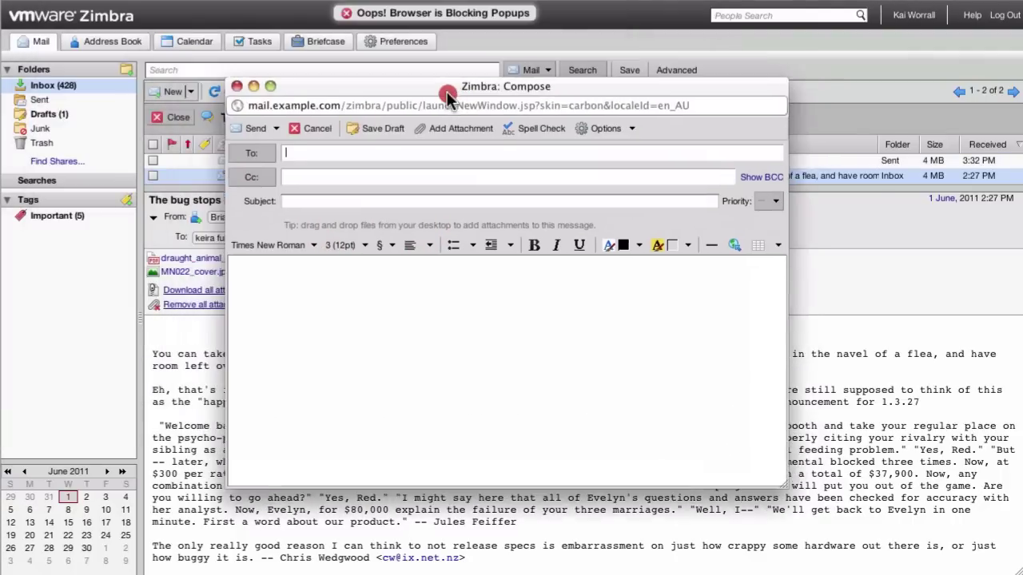
left_click(344, 155)
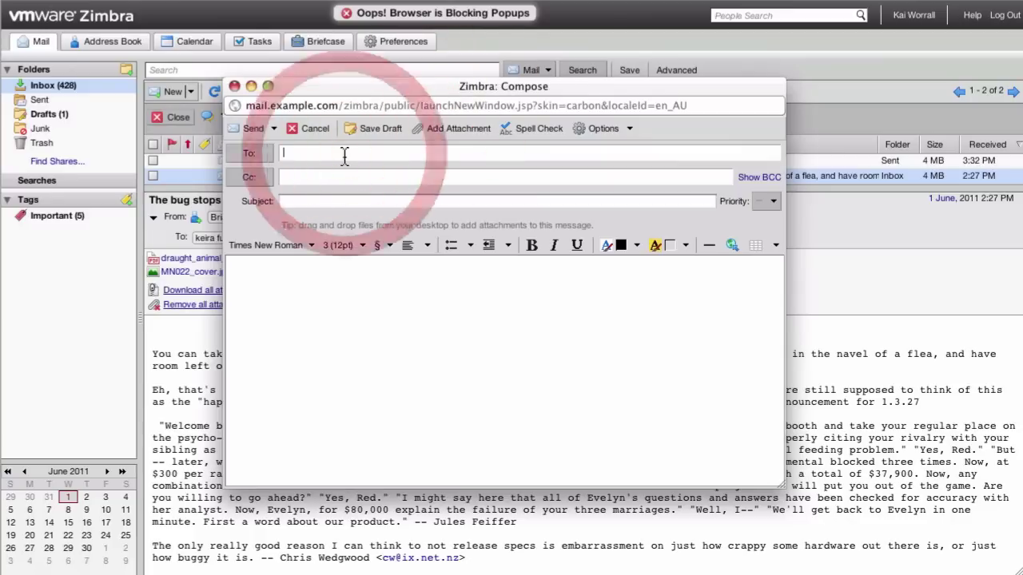
type("dill")
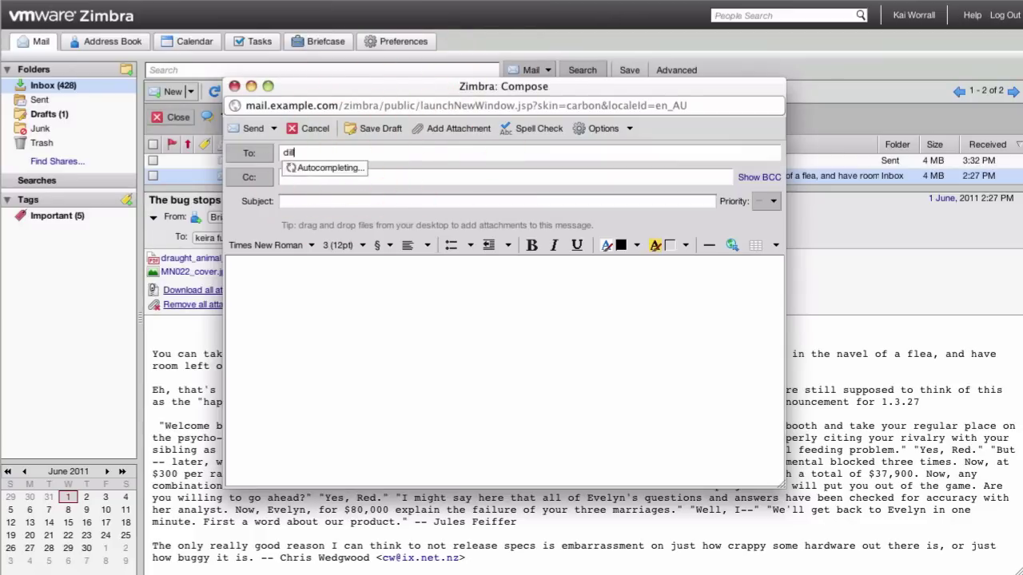
left_click(339, 170)
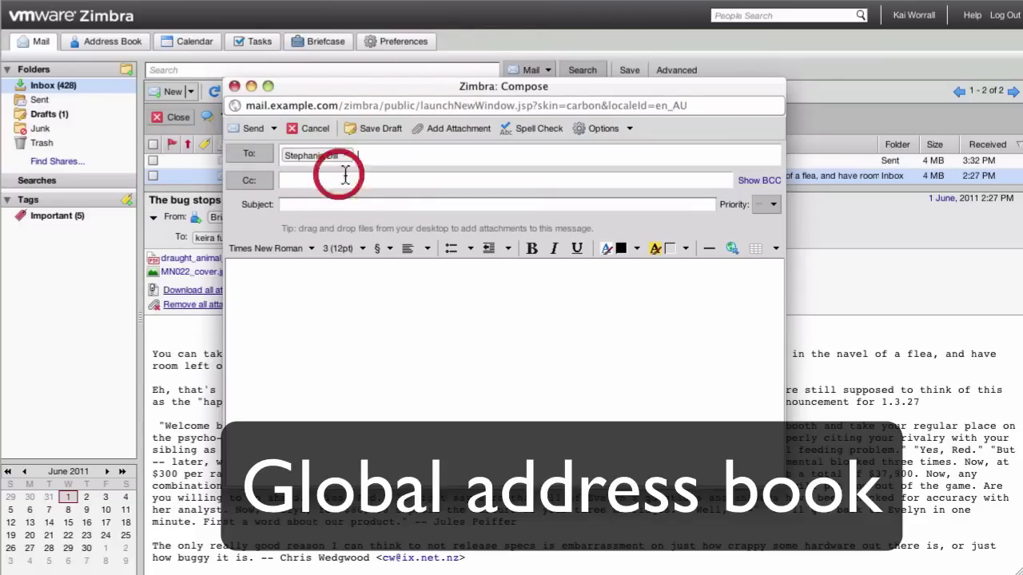
type("e Dil")
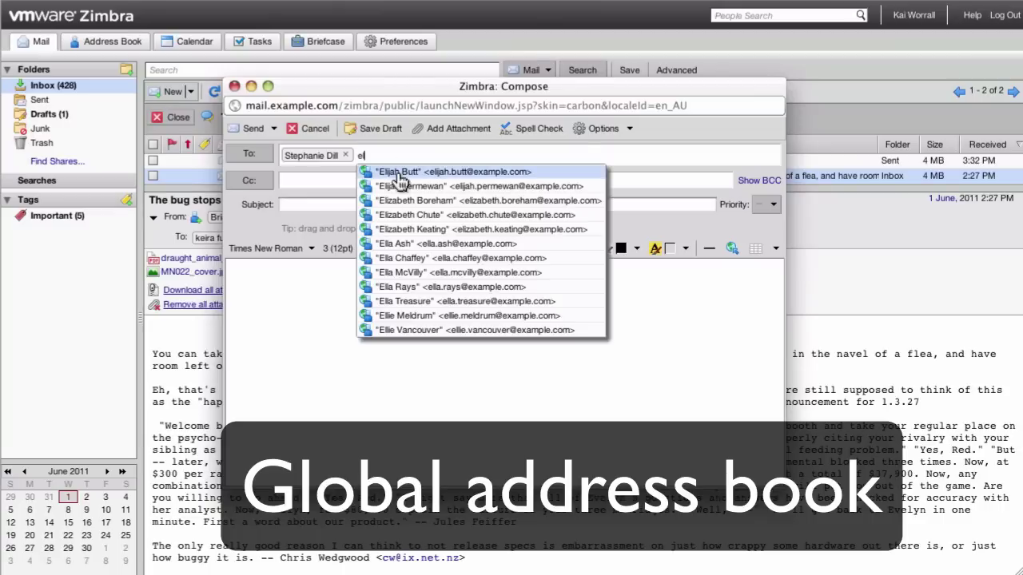
left_click(399, 170)
type("an")
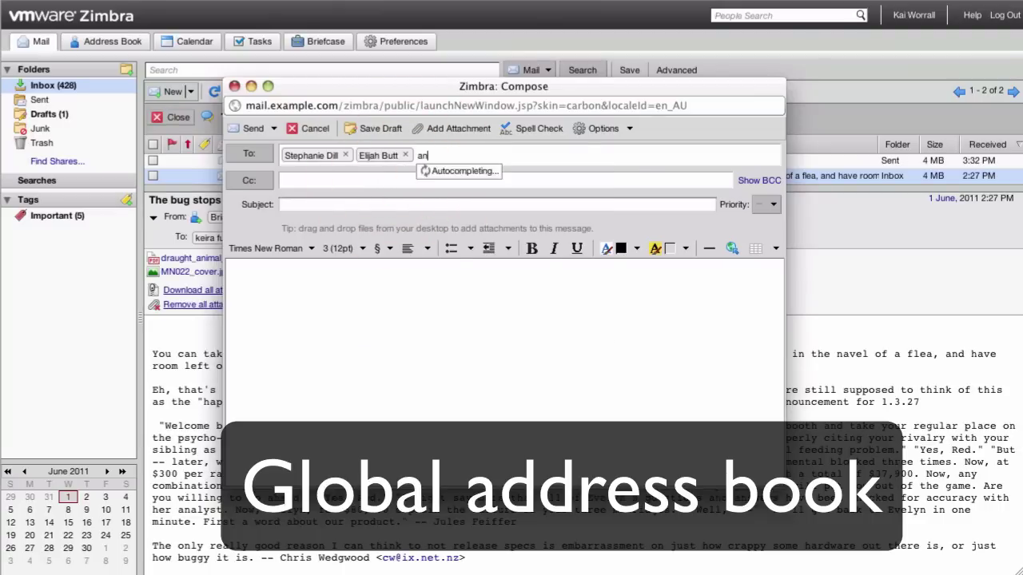
left_click(483, 199)
Step: Enter the subject 'Please complete this report' and paste the same text into the body
left_click(465, 206)
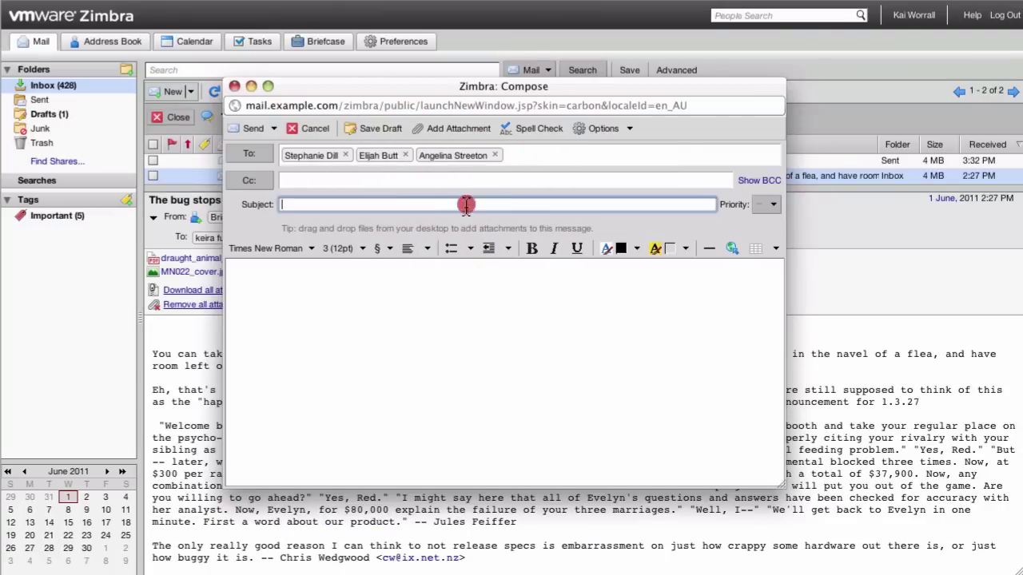
type("Please complete this report")
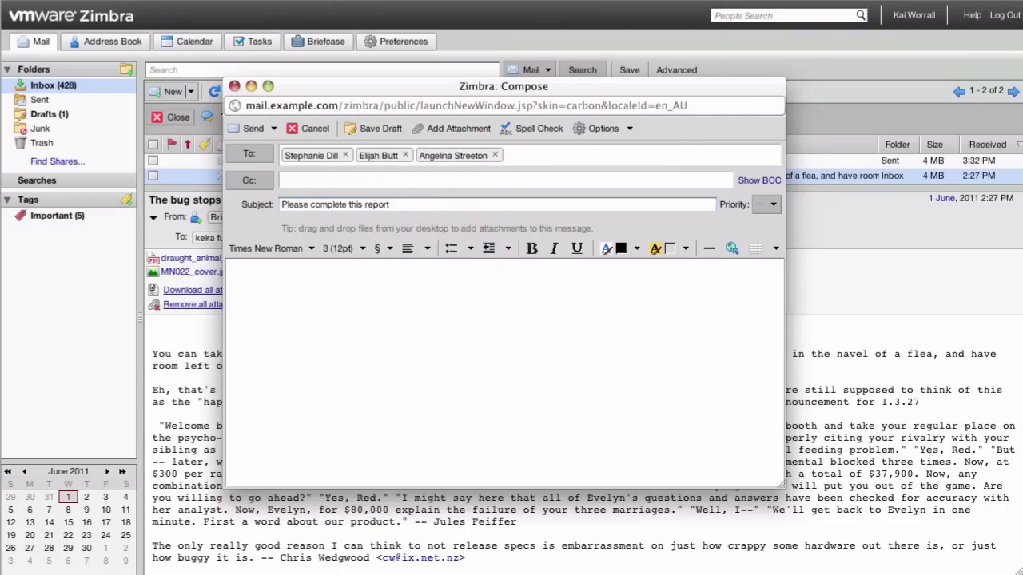
key("super+a")
key("super+c")
left_click(431, 280)
key("super+v")
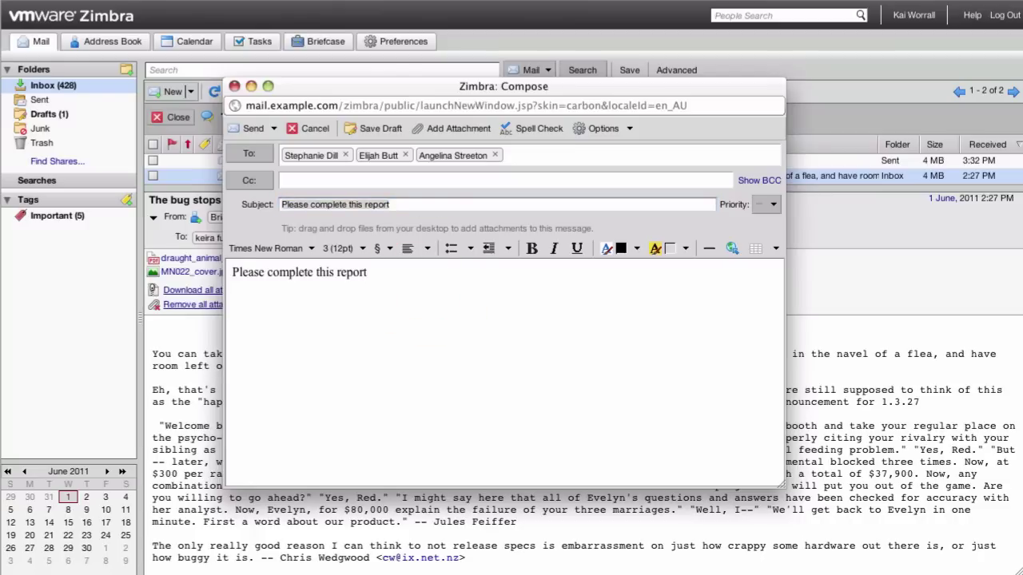
Step: Attach IMG_5746.jpg, ias70_pdf_90808.pdf and IMG_5746 copy.jpg by dragging them into the message
left_click(458, 128)
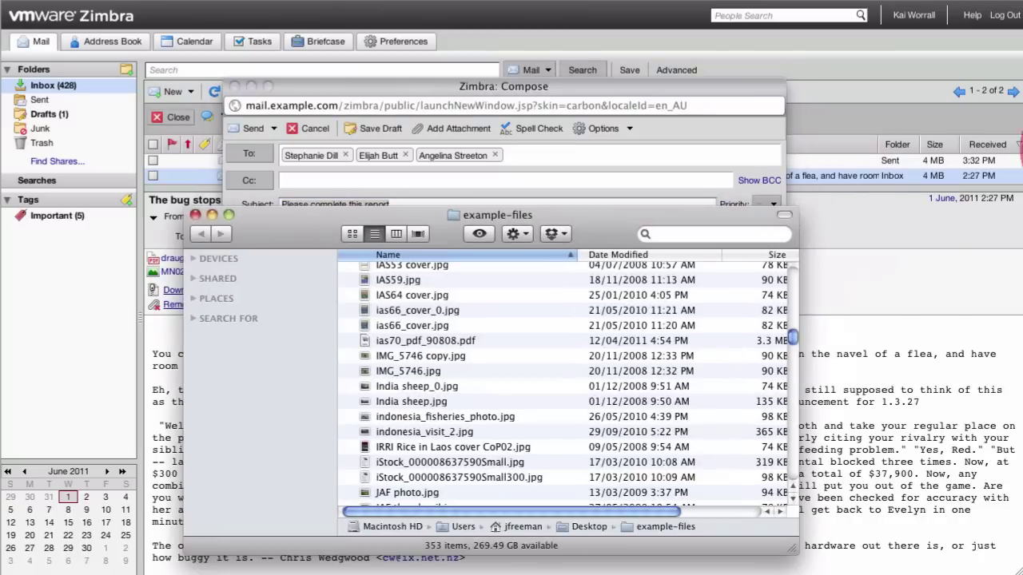
left_click_drag(505, 221, 830, 42)
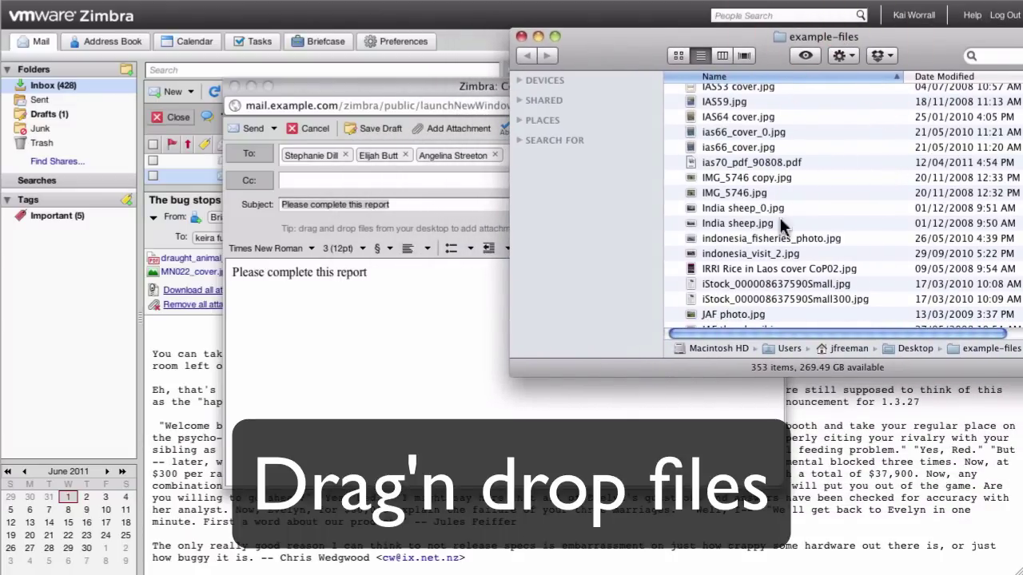
left_click(770, 164)
left_click(709, 192, "shift")
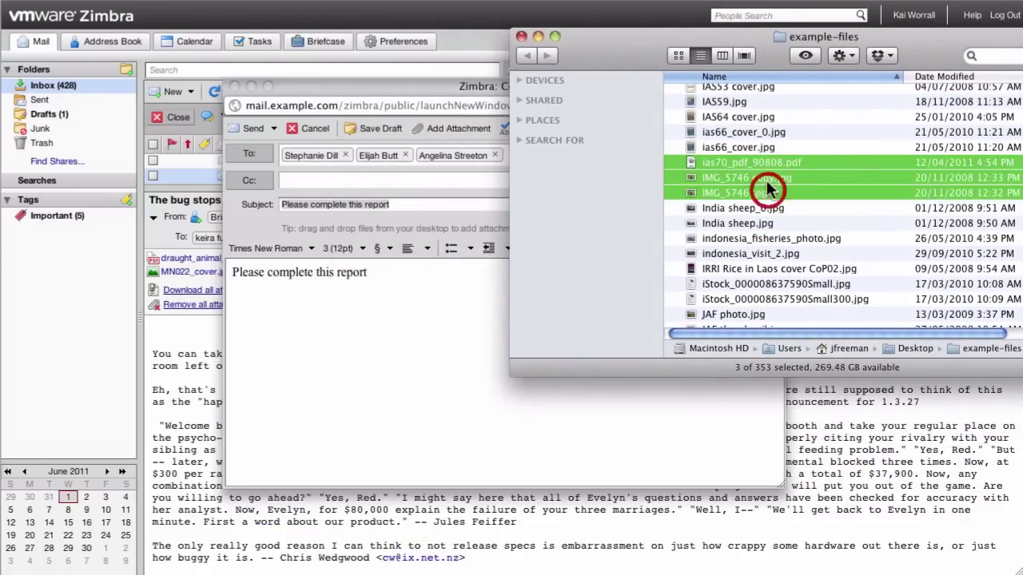
left_click_drag(708, 190, 434, 227)
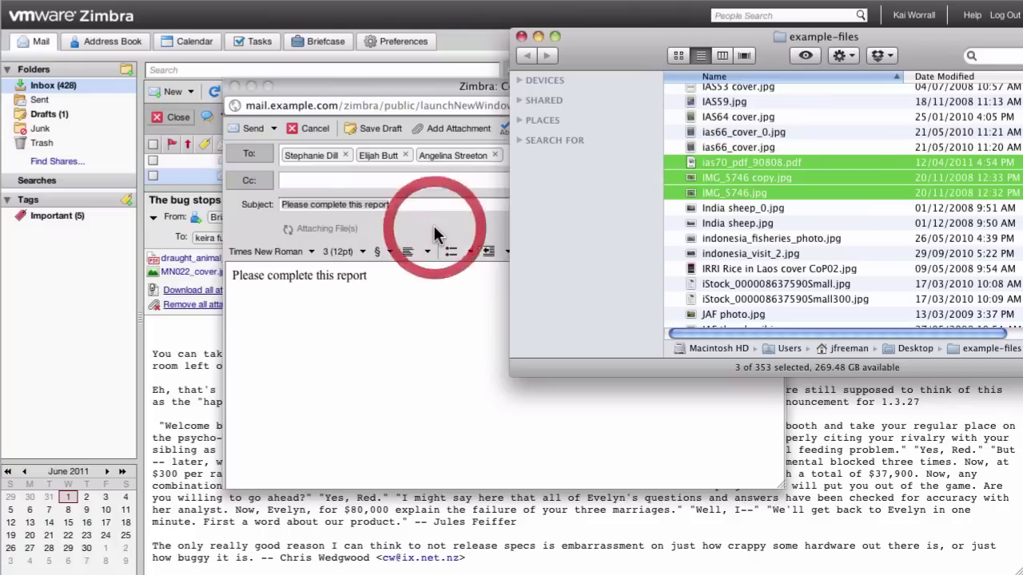
left_click(480, 221)
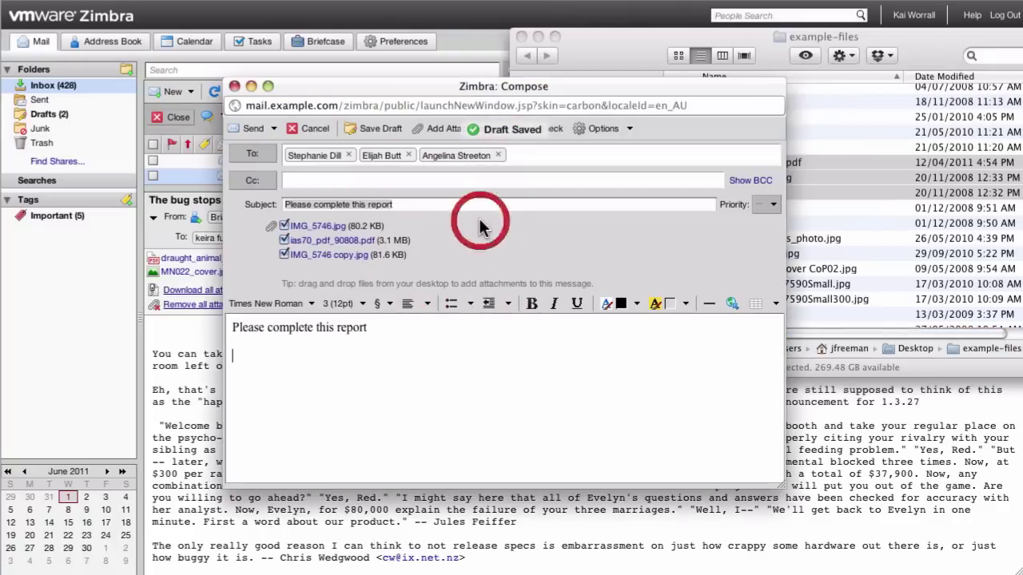
Step: Send the 'Please complete this report' message with its three attachments
left_click(248, 130)
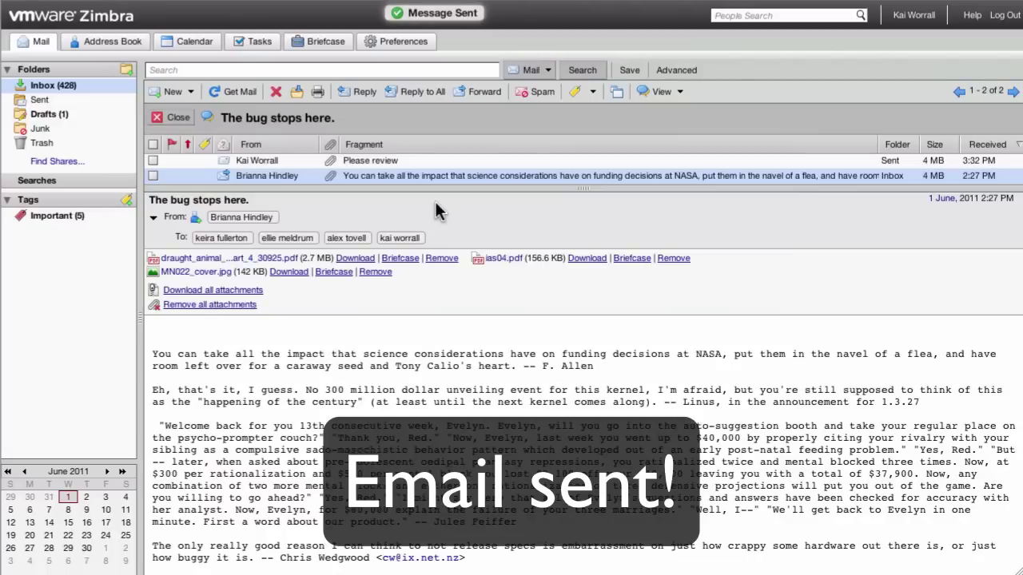
left_click(664, 322)
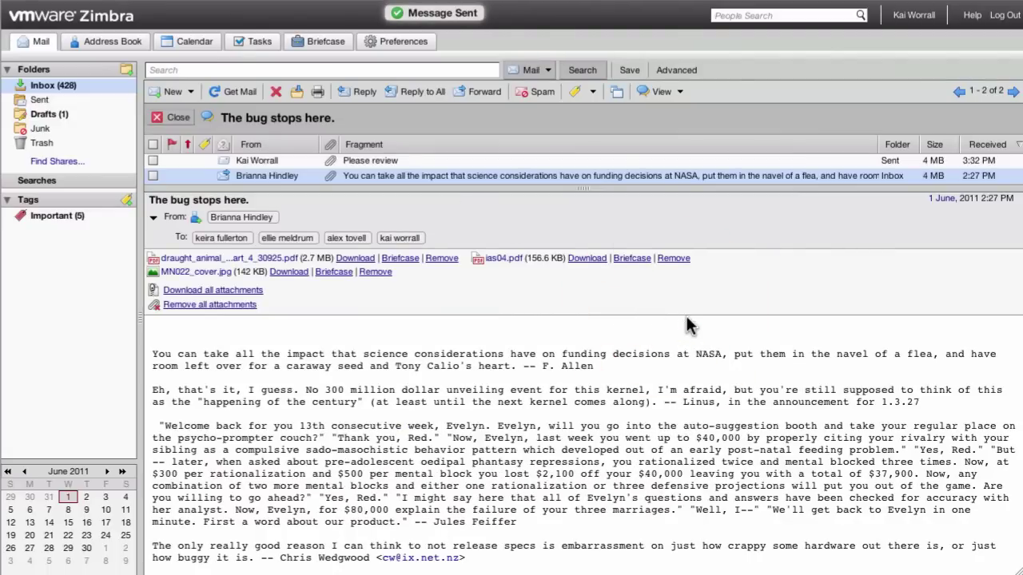